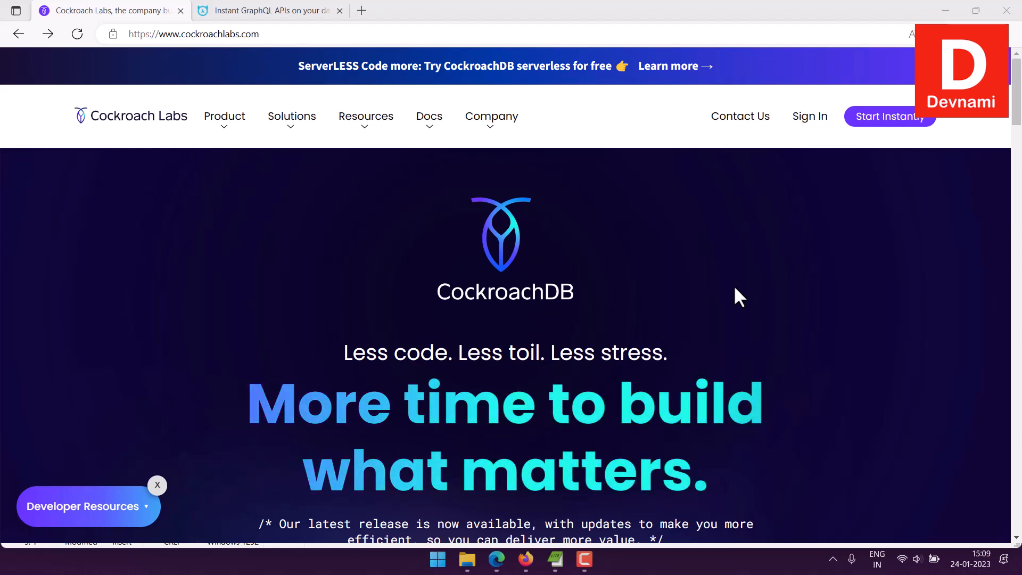
Open the sign-up page for the free CockroachDB serverless plan from the Cockroach Labs site
left_click(876, 120)
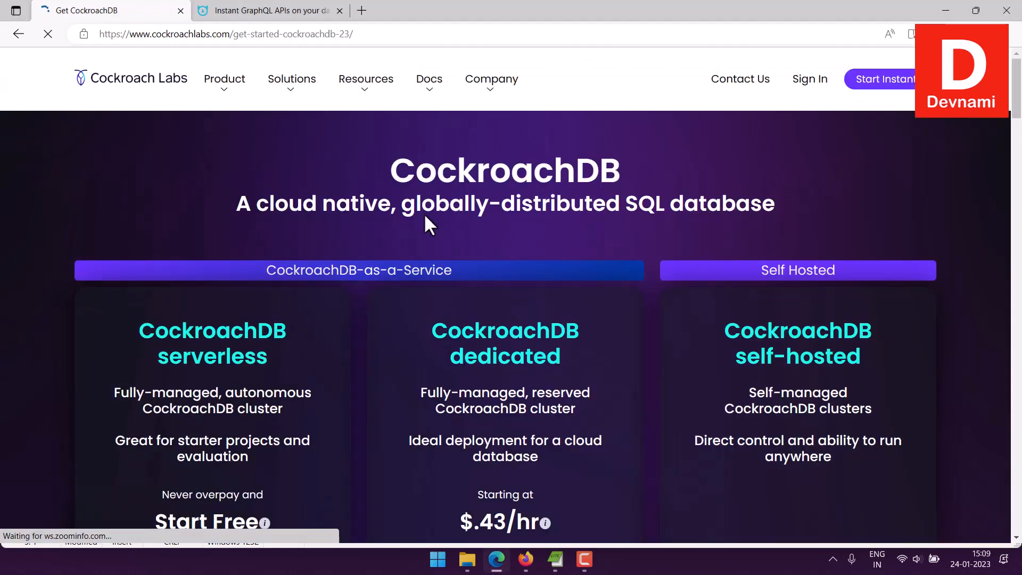
scroll(425, 216, "down", 1)
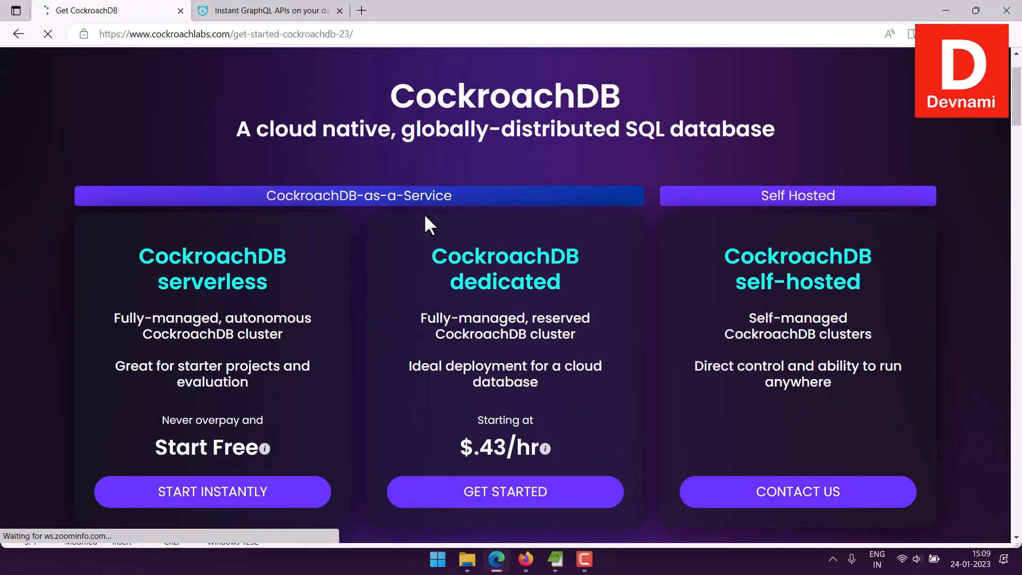
left_click_drag(159, 281, 280, 285)
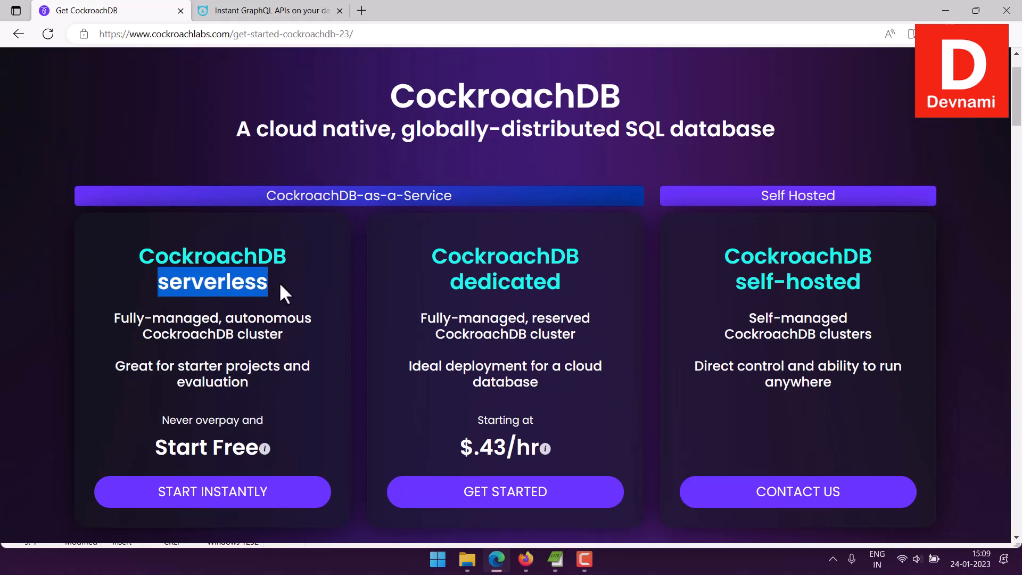
left_click(273, 396)
left_click(235, 495)
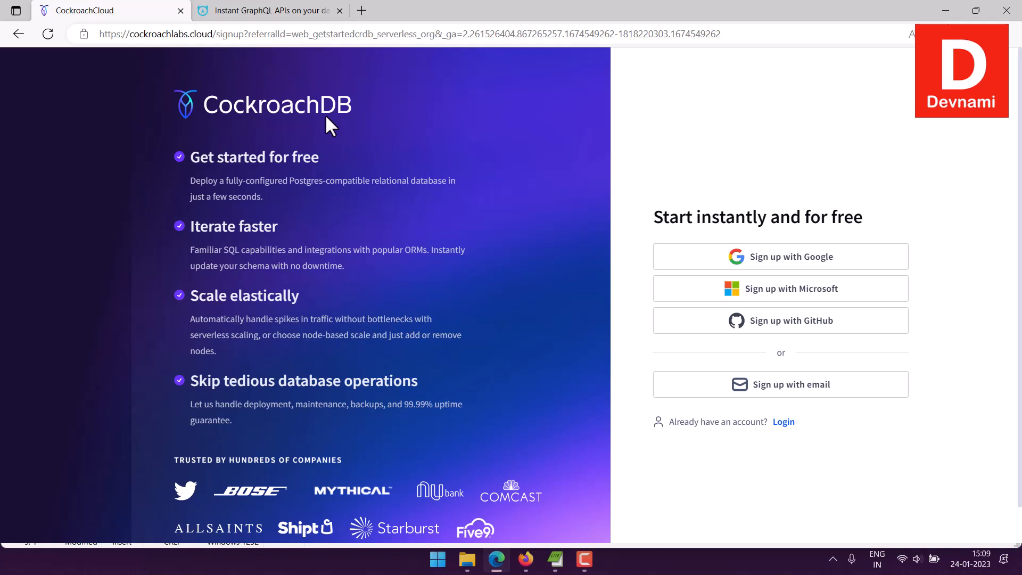
Go to the Hasura site and open its sign-up form for registering with an email account
left_click(252, 10)
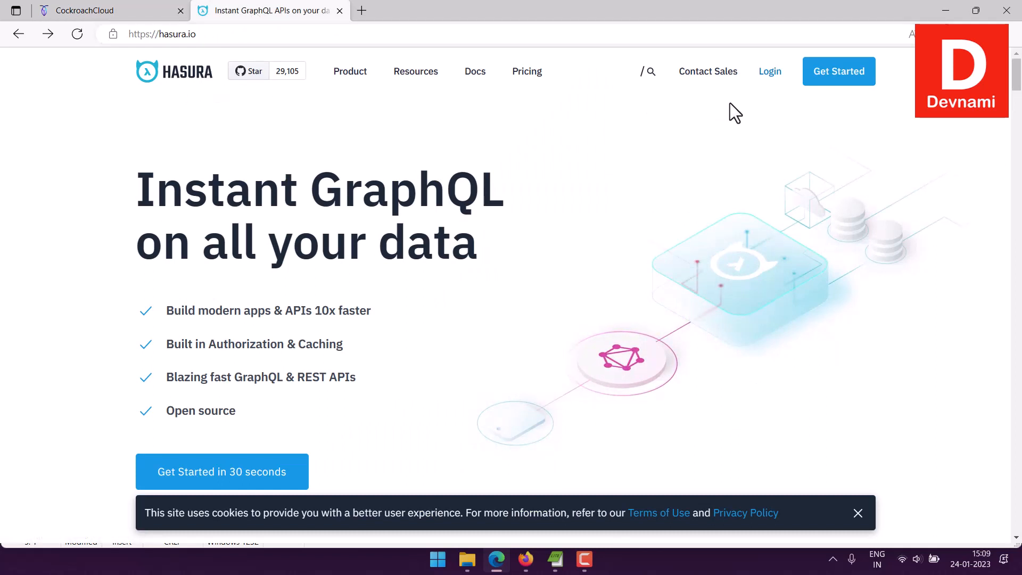
left_click(773, 73)
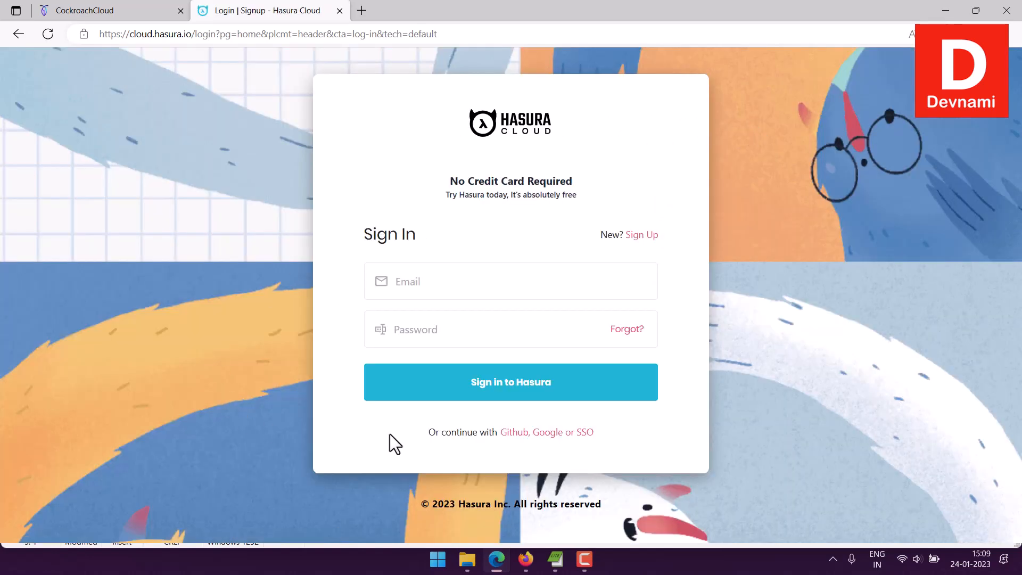
left_click(638, 237)
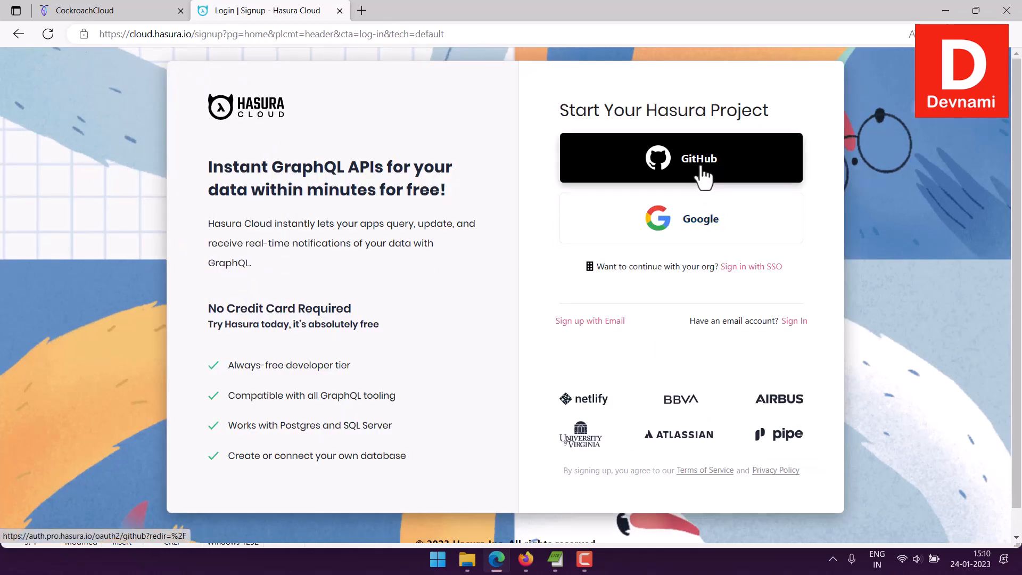
left_click(601, 321)
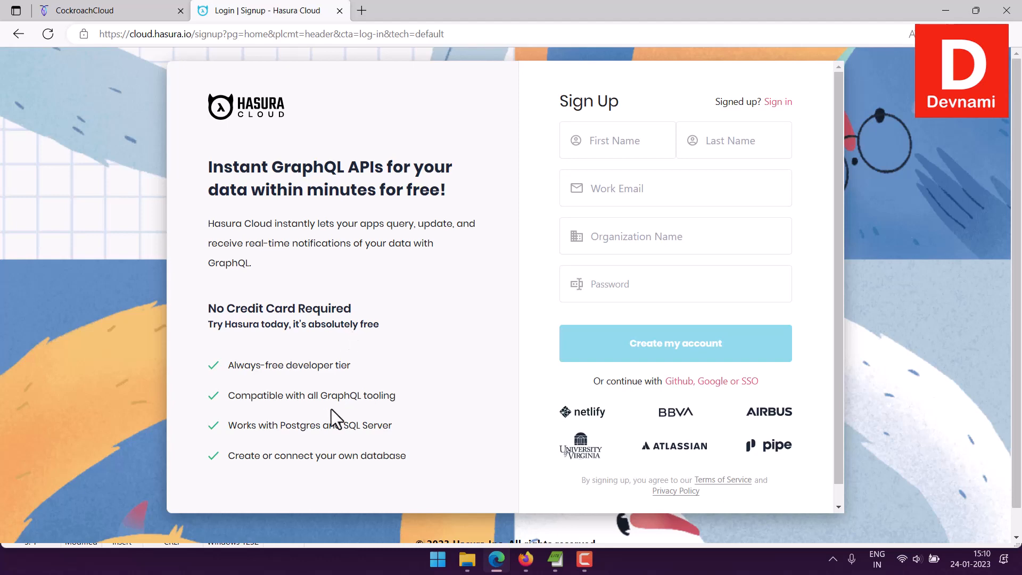
Switch to Firefox and launch the Hasura console for the regular-shark-50 project
left_click(526, 559)
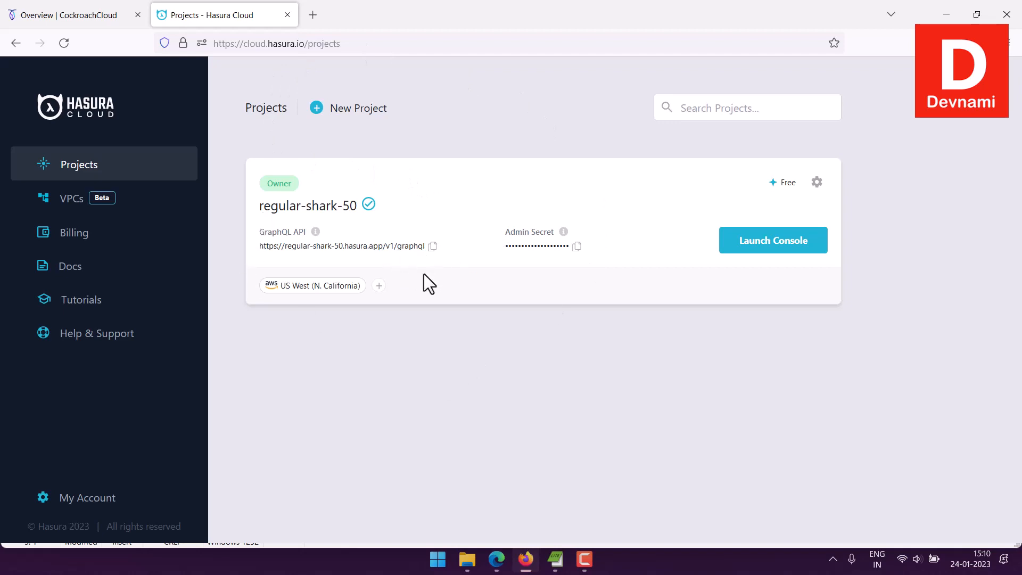
left_click(748, 245)
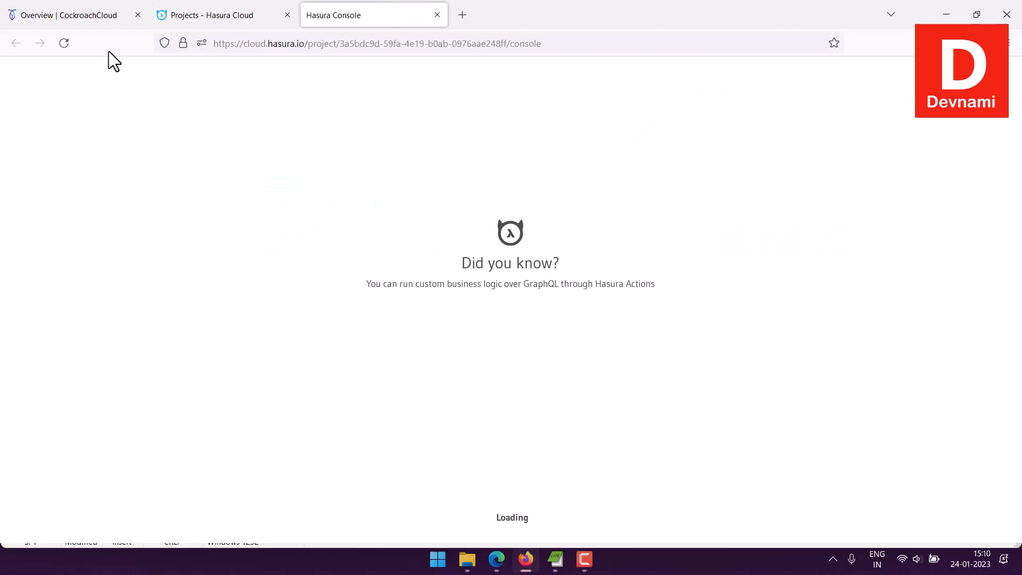
Review the nebula-puma cluster's connection details, including the SQL user, database, CA certificate download command and general connection string
left_click(80, 14)
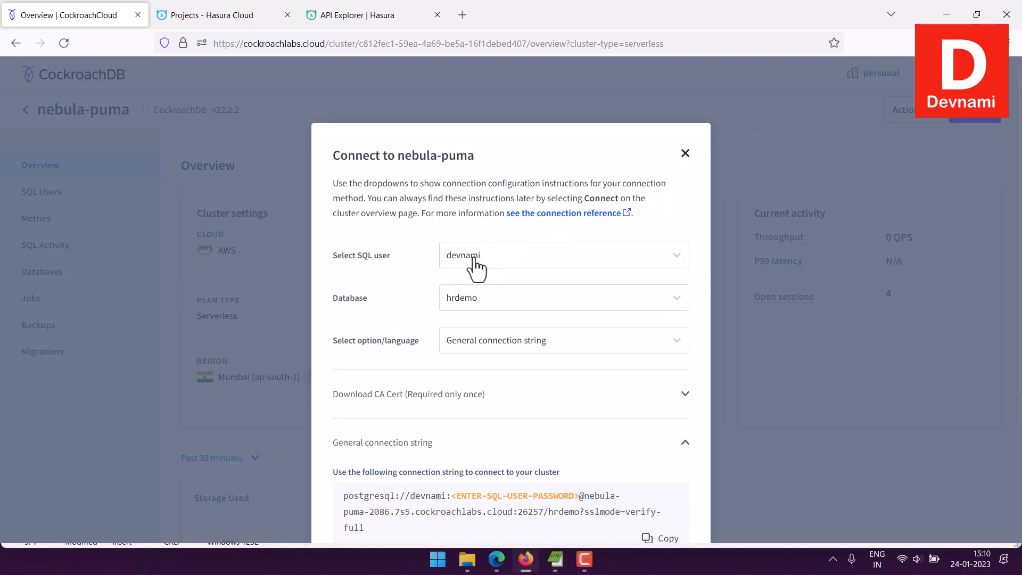
left_click(397, 258)
left_click(376, 298)
left_click(399, 409)
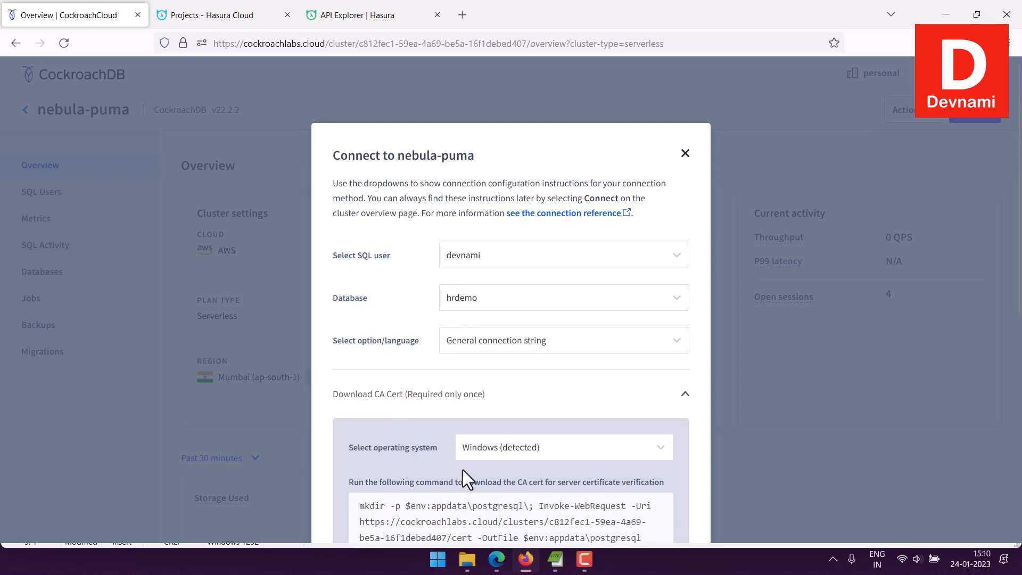
scroll(453, 442, "down", 2)
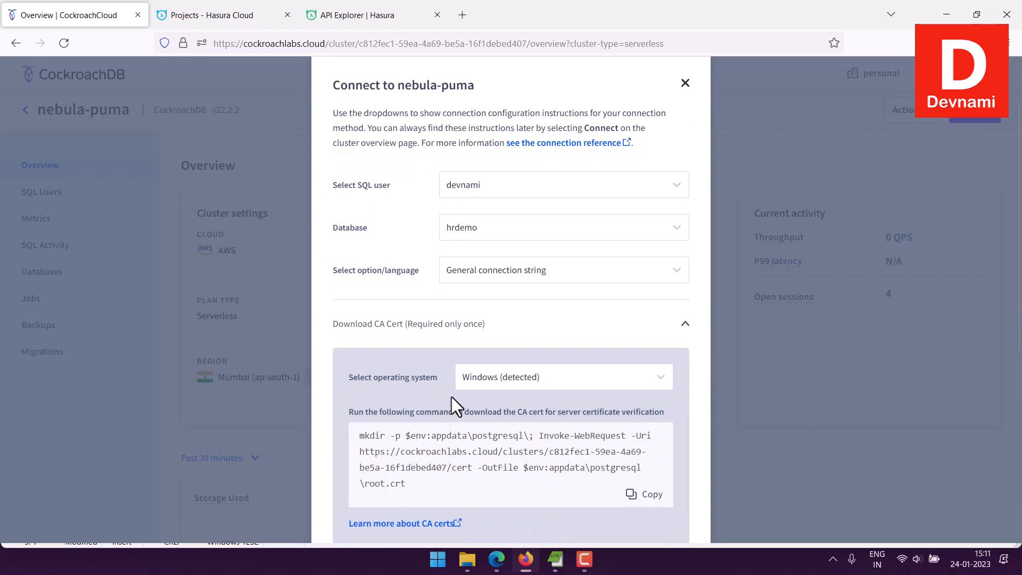
left_click(432, 329)
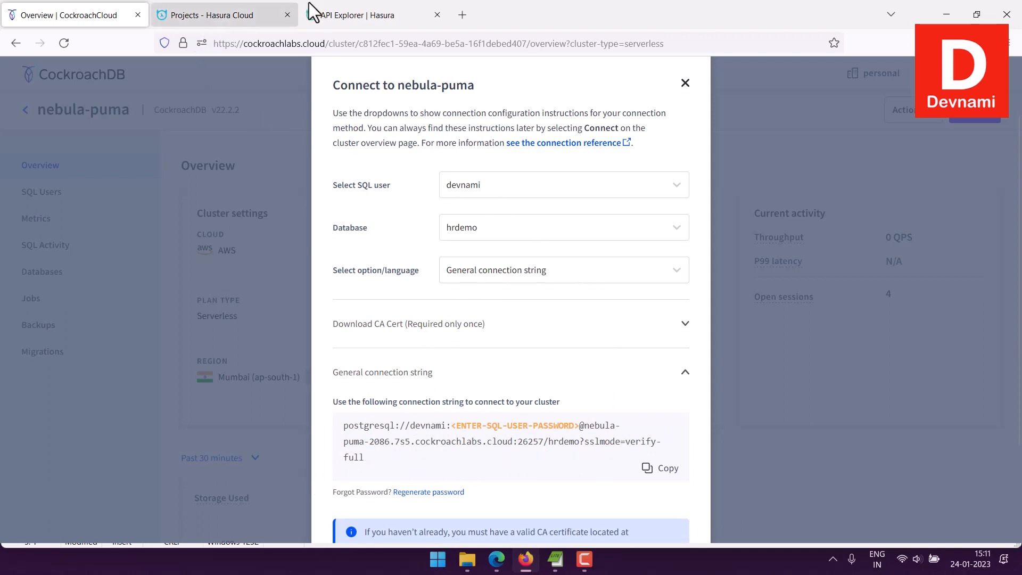
Open Hasura's form for connecting an existing database and compare its database URL field with the CockroachDB connection string
left_click(381, 12)
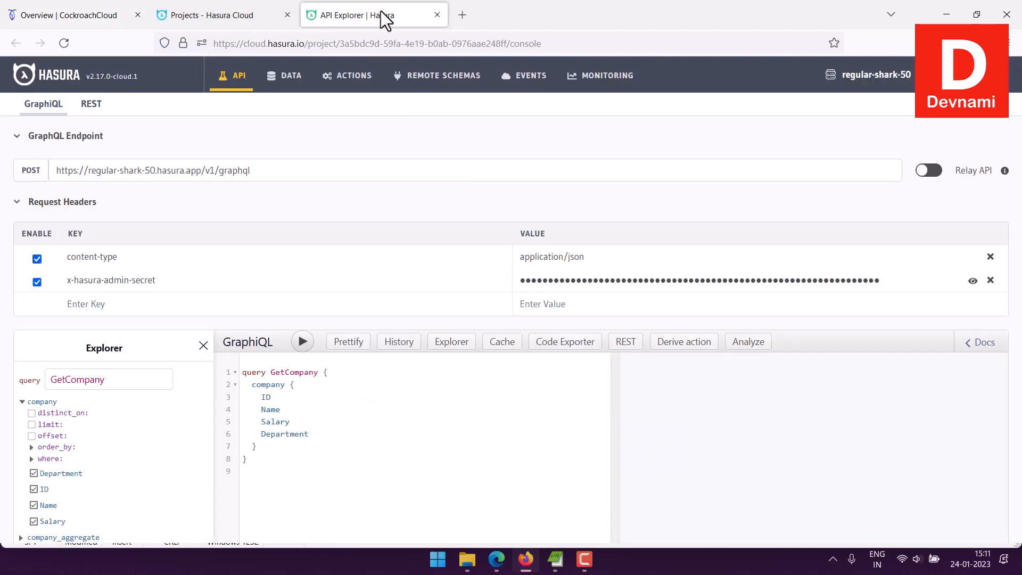
left_click(297, 75)
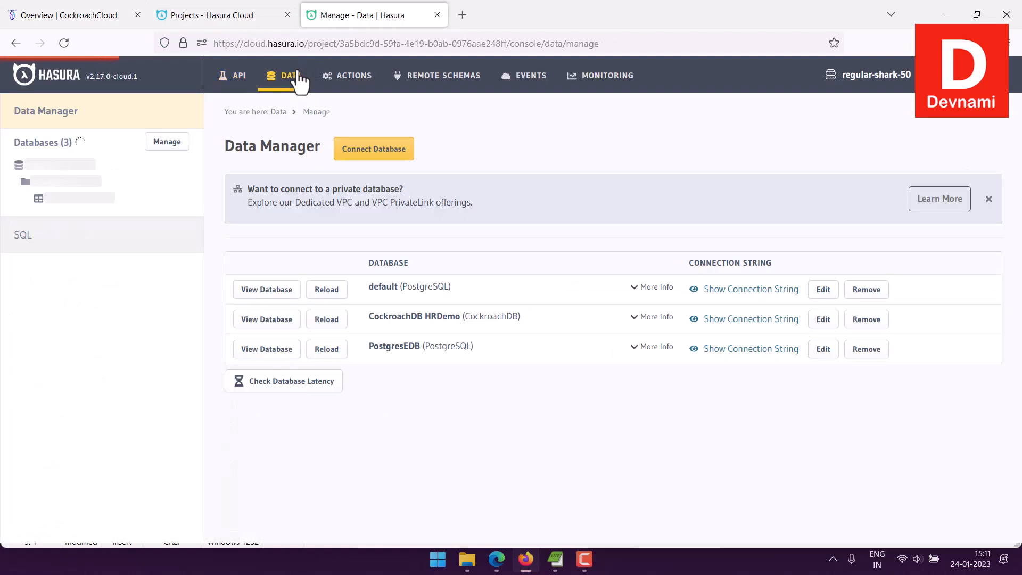
left_click(355, 152)
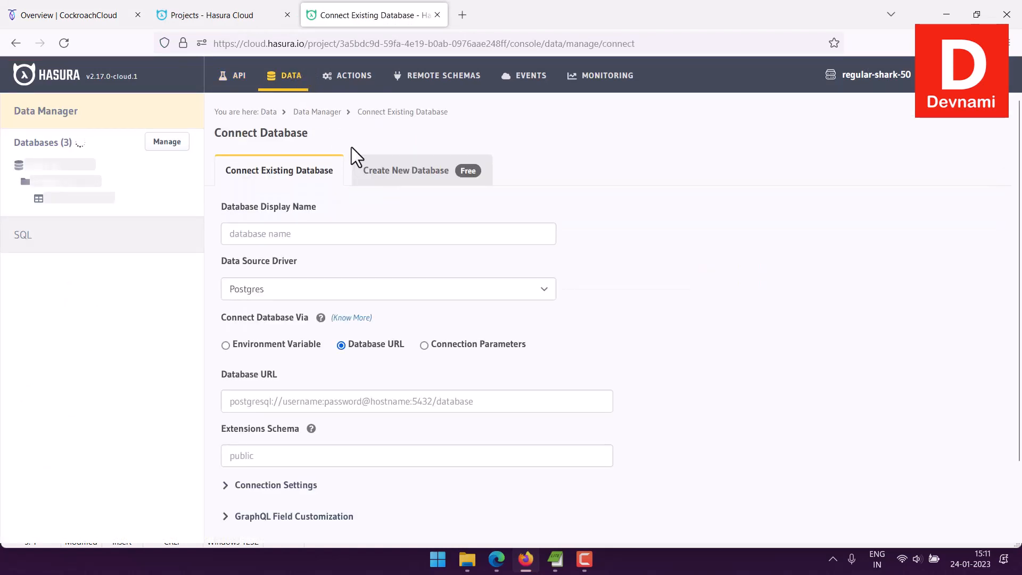
left_click(248, 402)
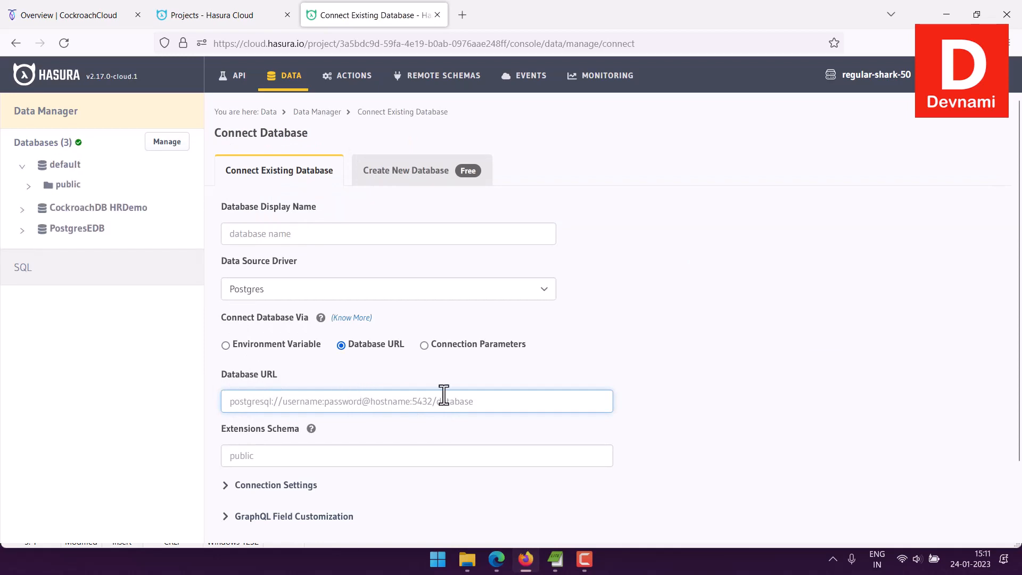
left_click(209, 15)
left_click(27, 8)
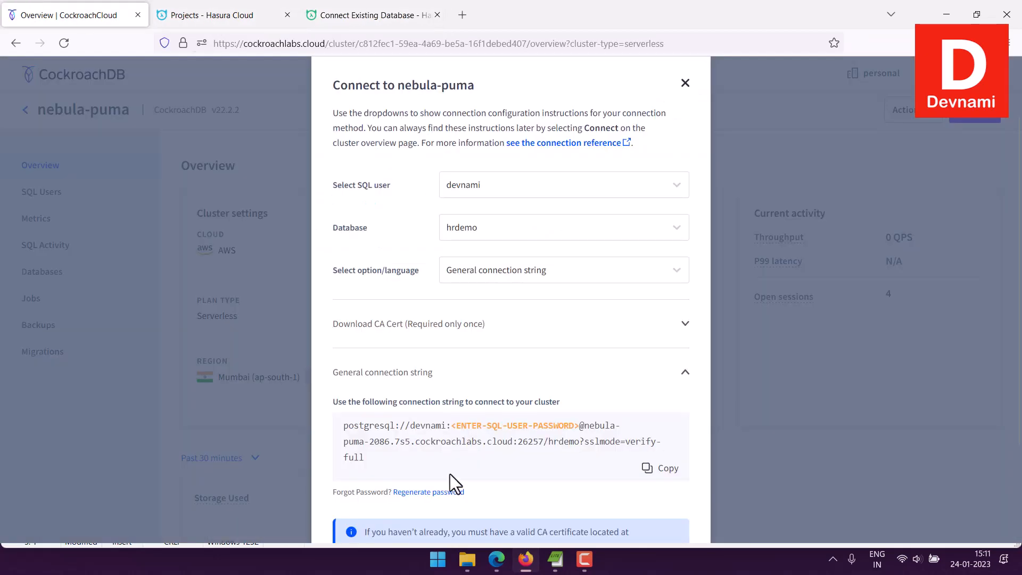
left_click(385, 12)
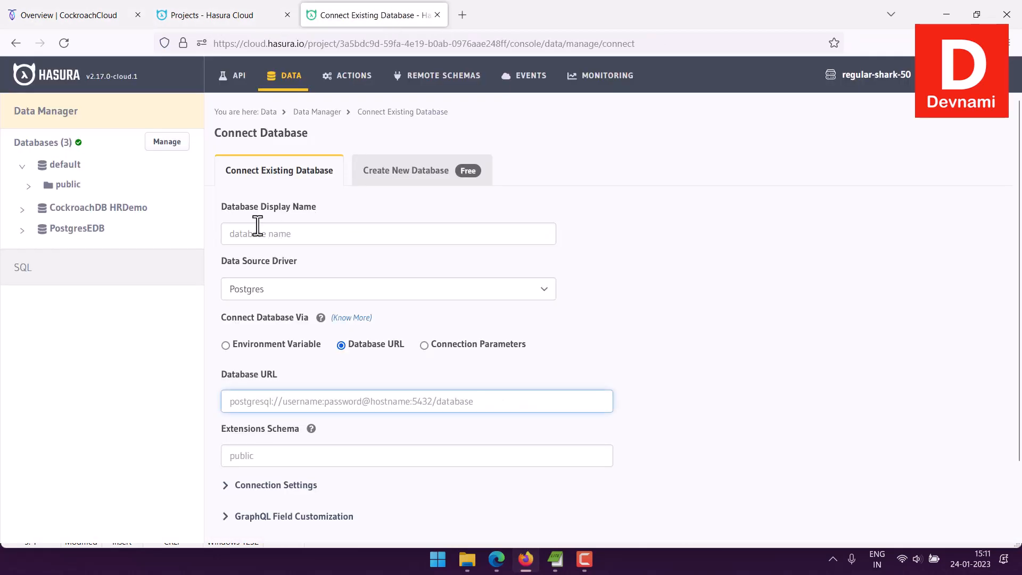
Choose CockroachDB (Beta) as the data source driver and examine the note about the sslverify=verify-full parameter
left_click(254, 288)
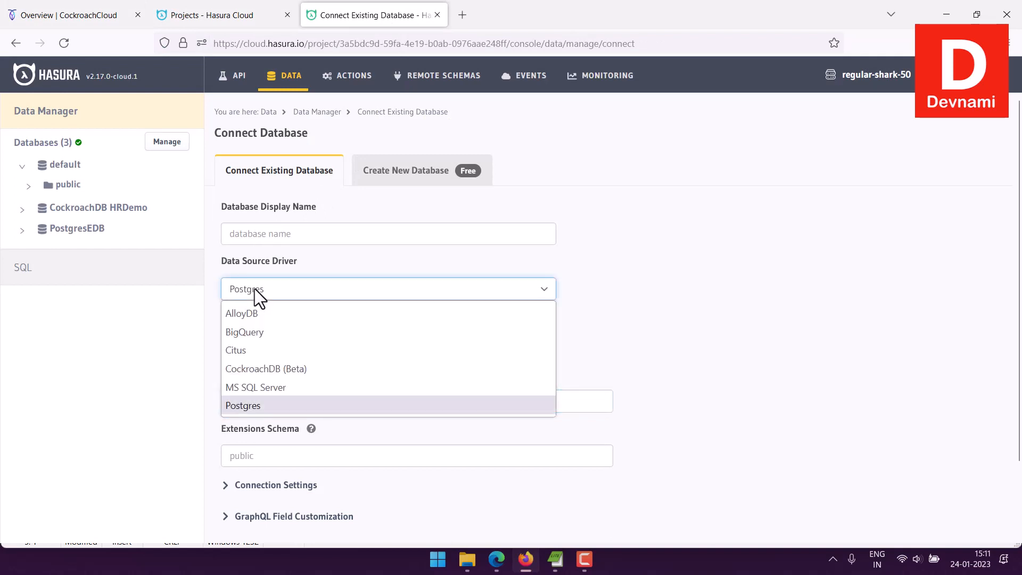
left_click(263, 371)
left_click(257, 428)
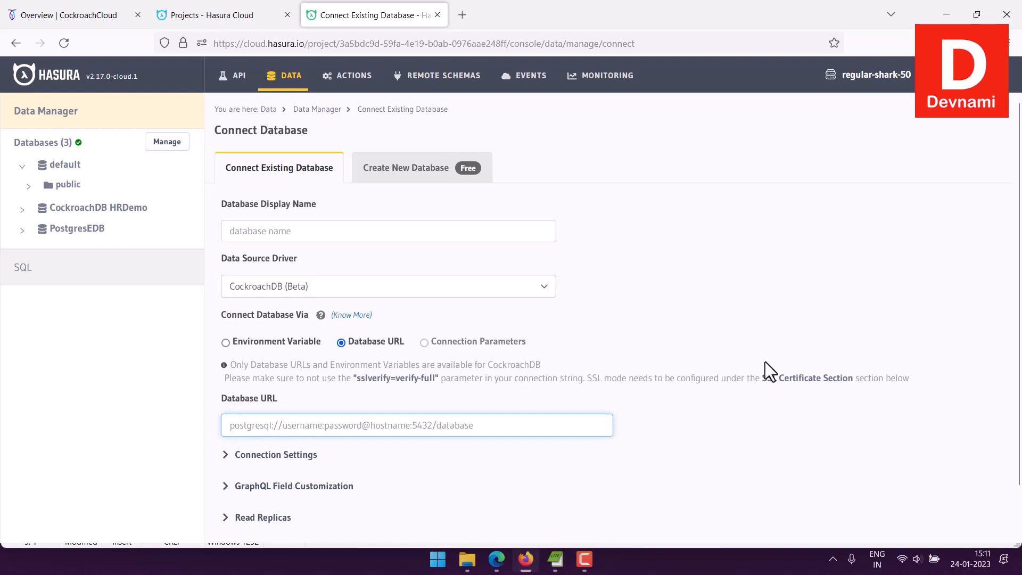
scroll(746, 400, "down", 1)
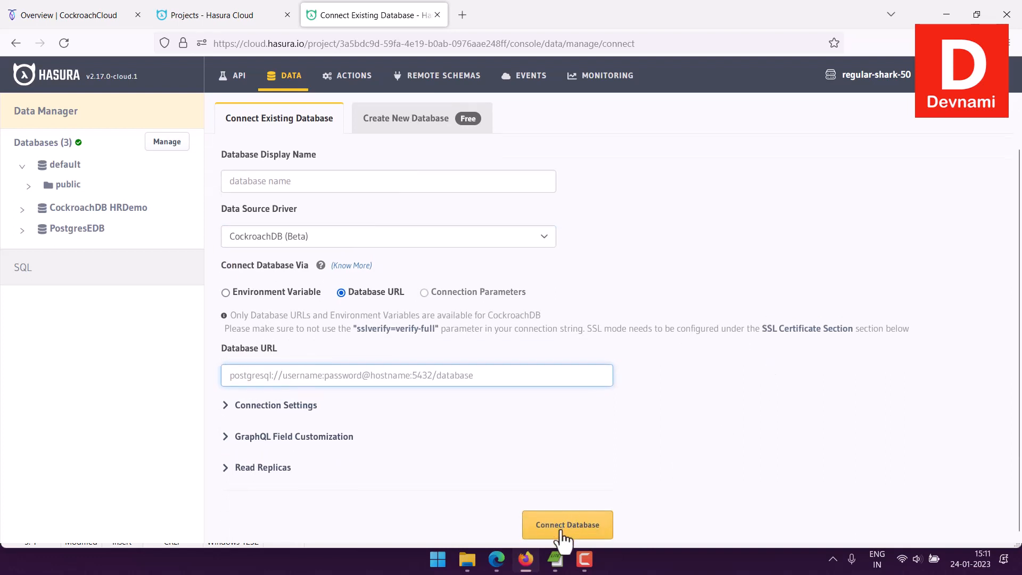
left_click_drag(356, 329, 437, 331)
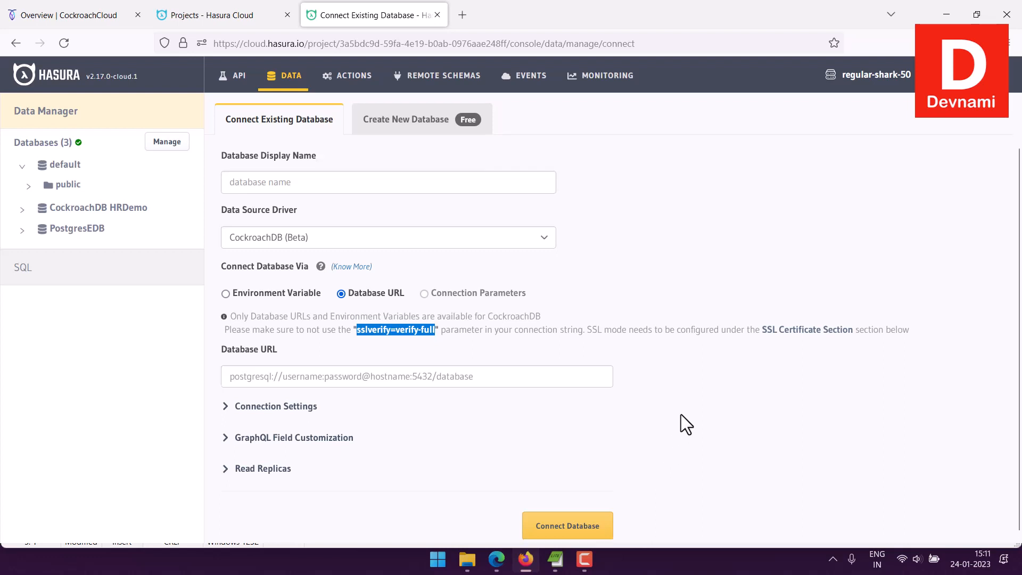
scroll(681, 421, "up", 1)
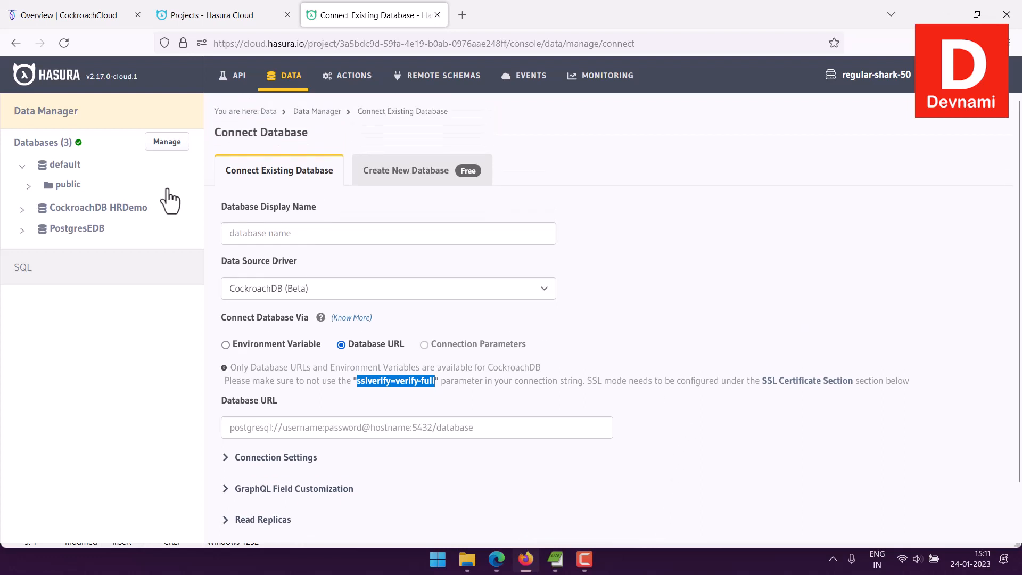
Start a new table named company in the public schema of the CockroachDB HRDemo database, without a comment
left_click(77, 209)
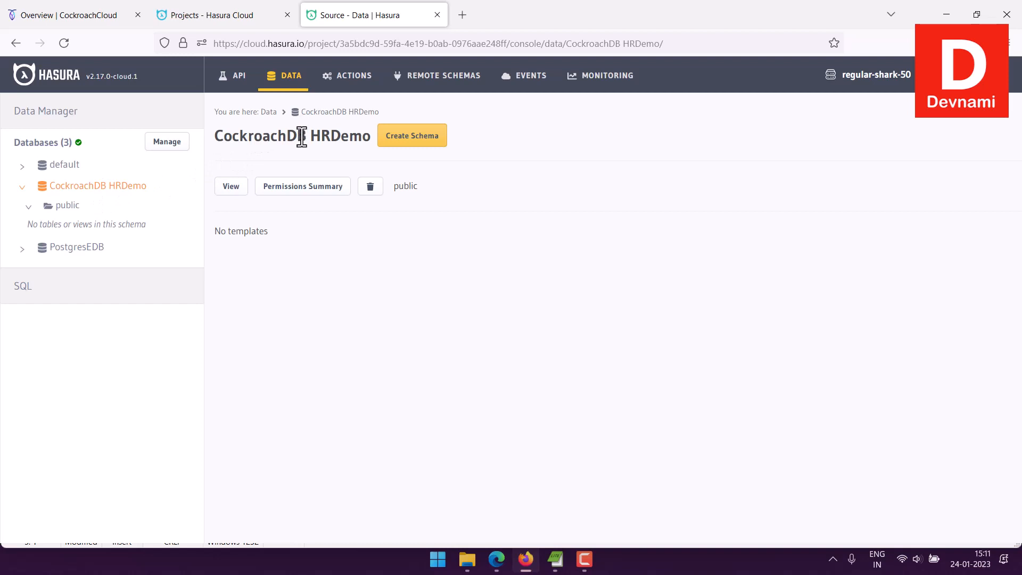
left_click(66, 206)
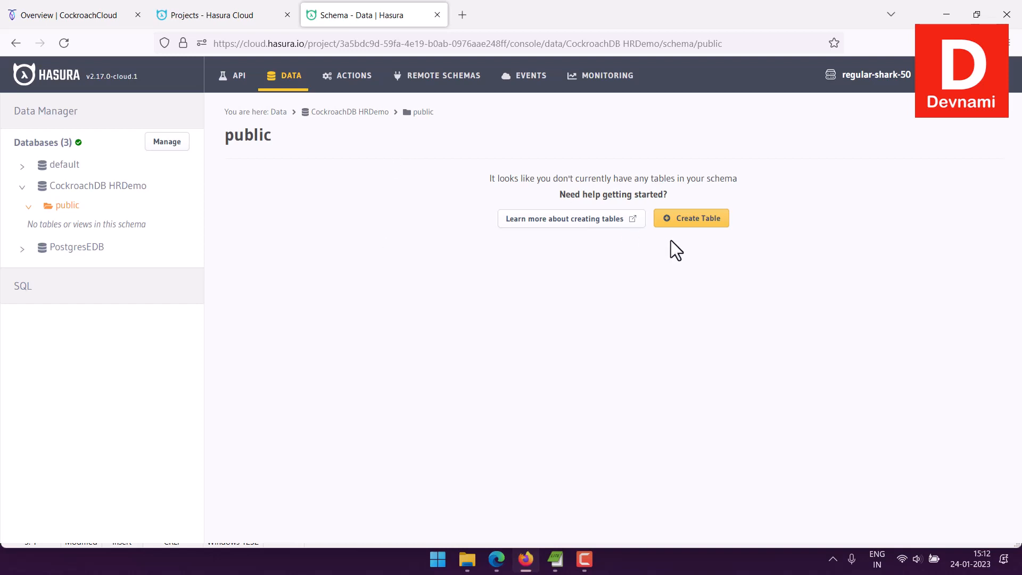
left_click(690, 224)
left_click(268, 186)
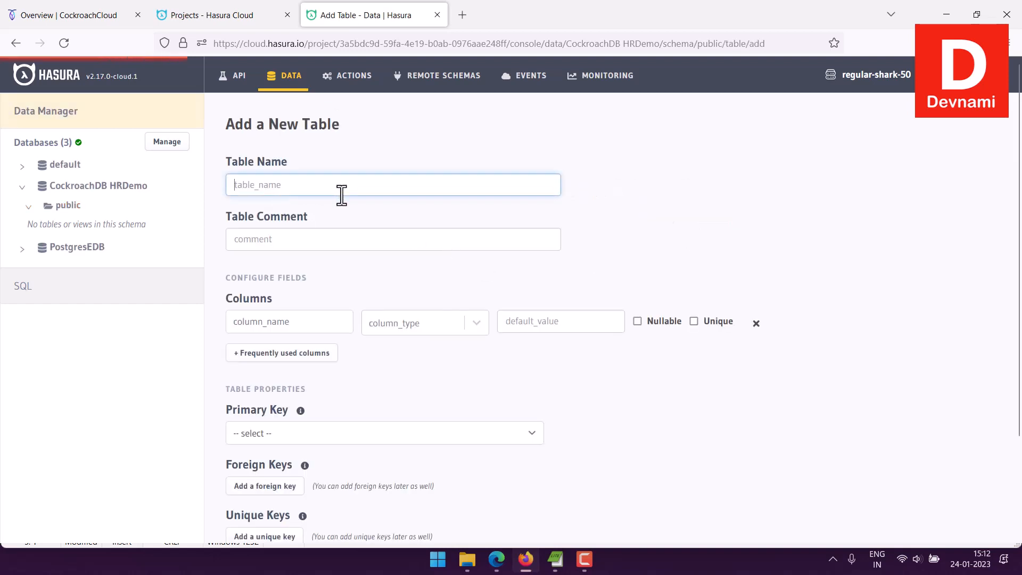
type("company")
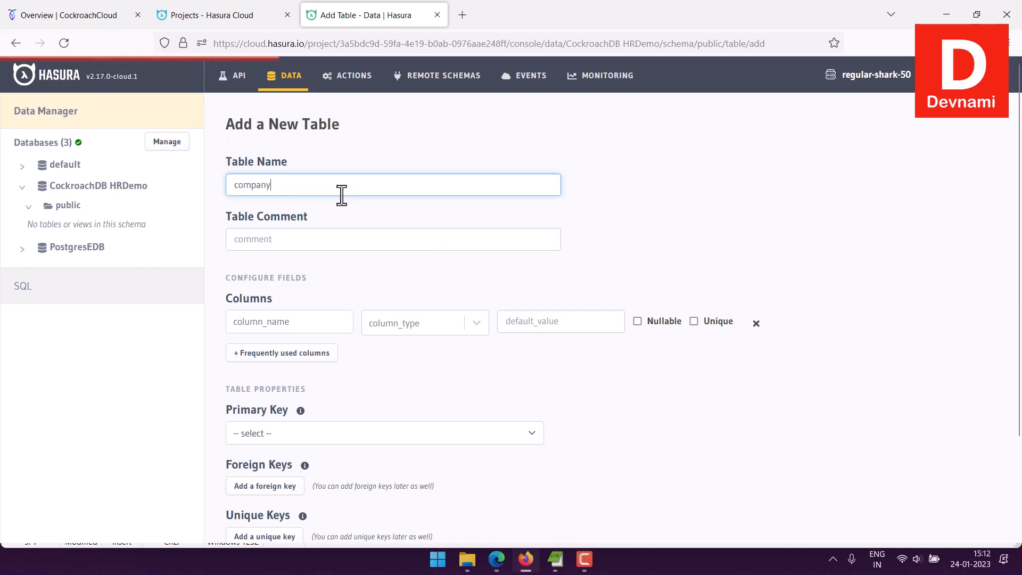
left_click(305, 242)
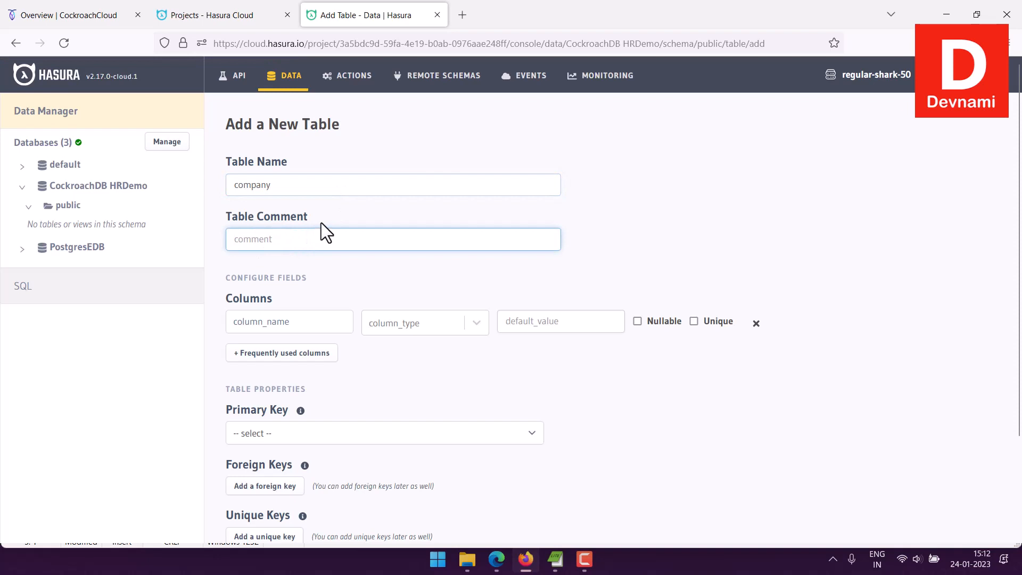
Define the first table column as ID with the type Integer (auto-increment)
left_click(292, 322)
type("ID")
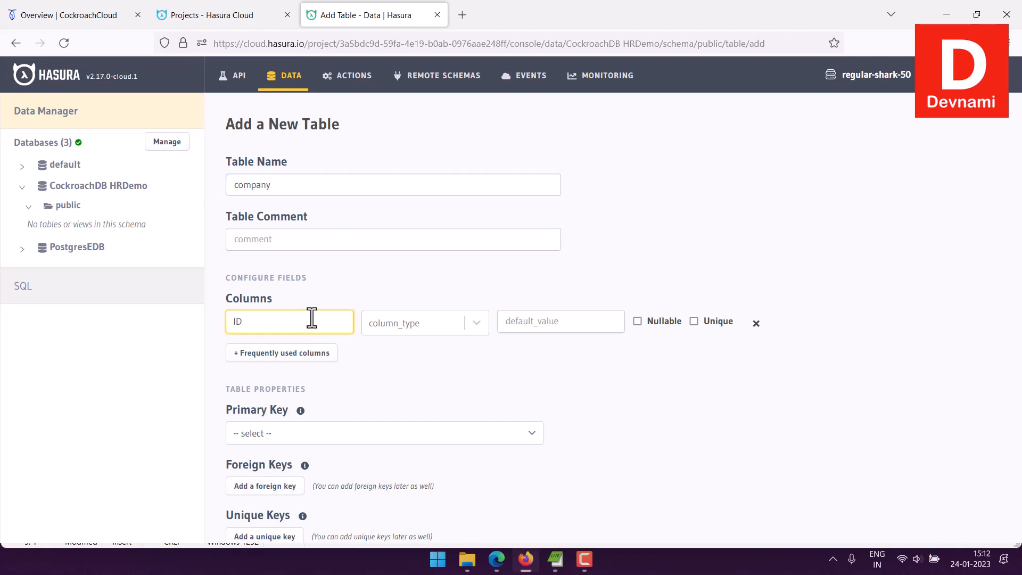
left_click(391, 331)
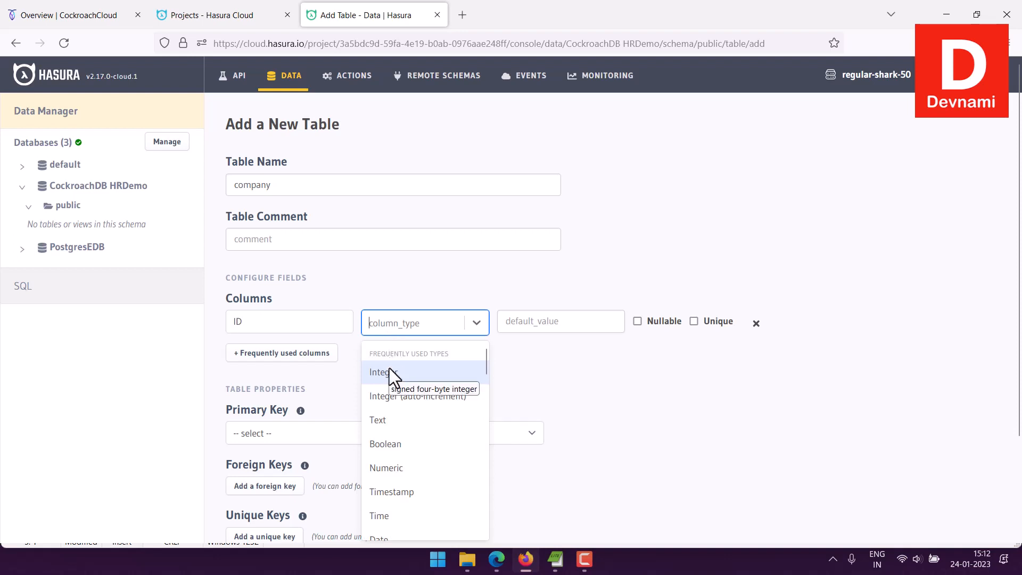
left_click(429, 395)
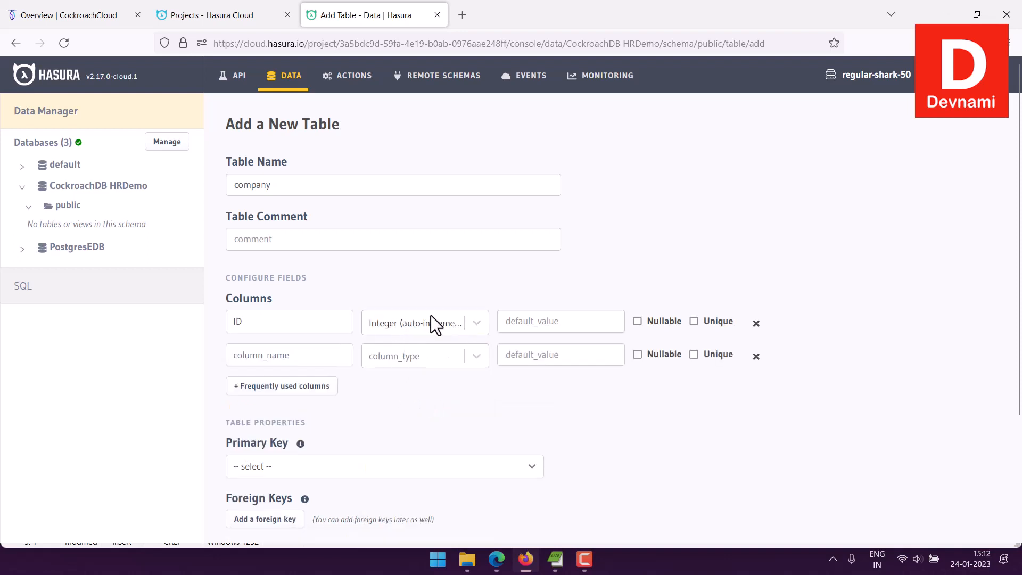
Define the second and third table columns as Name and Department, both of type Text
left_click(306, 356)
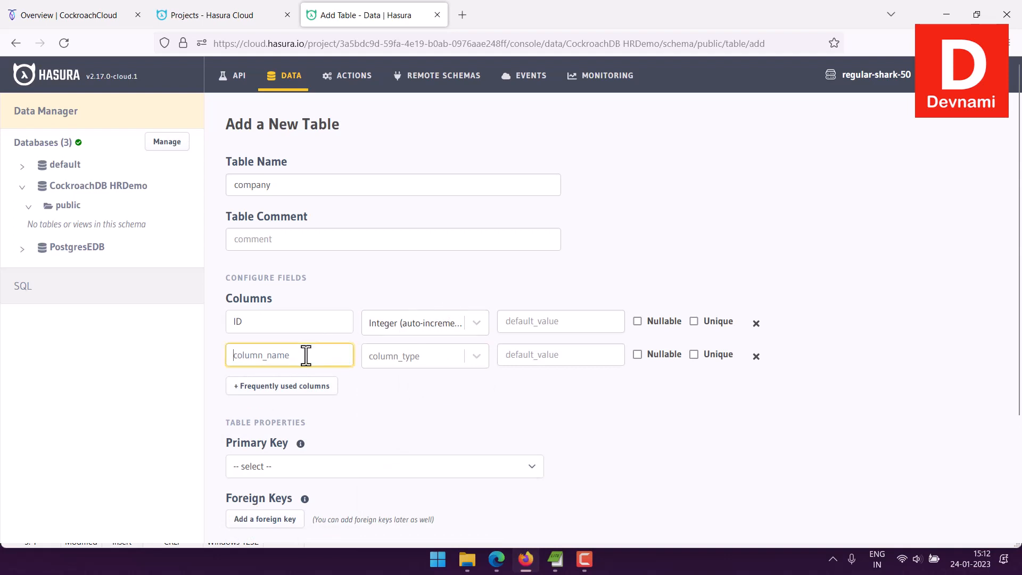
type("Name")
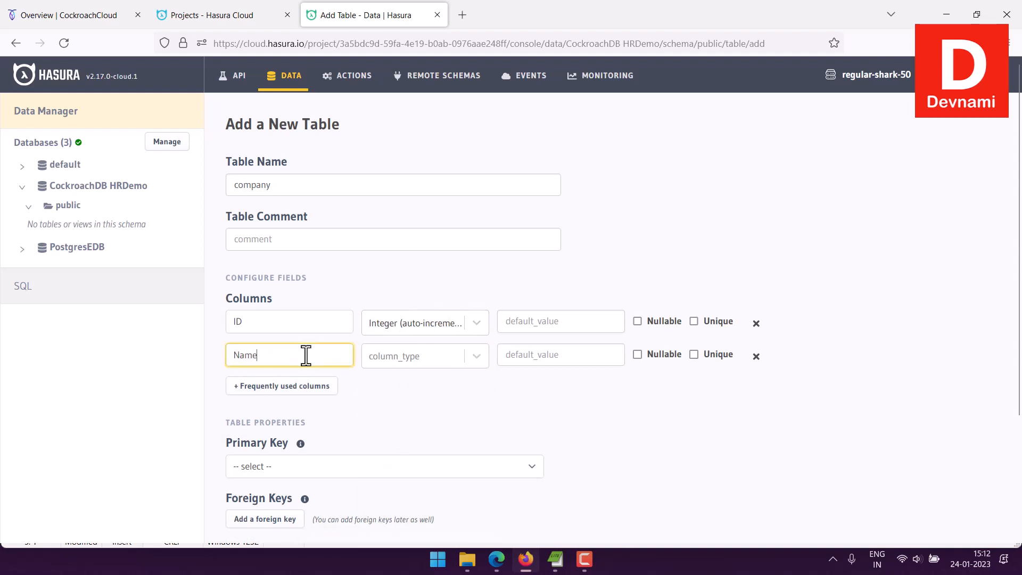
left_click(404, 359)
left_click(388, 418)
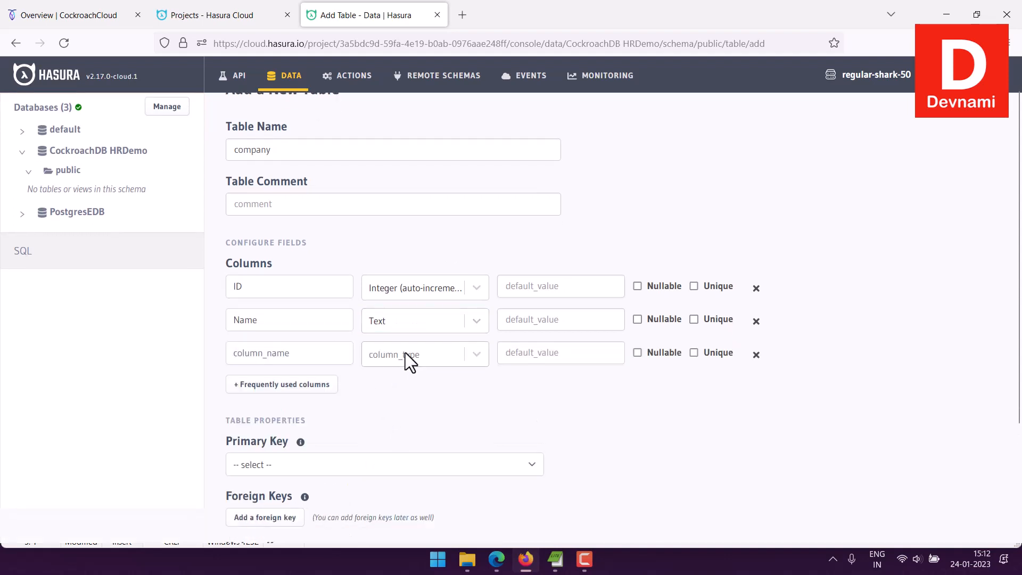
left_click(310, 351)
type("Department")
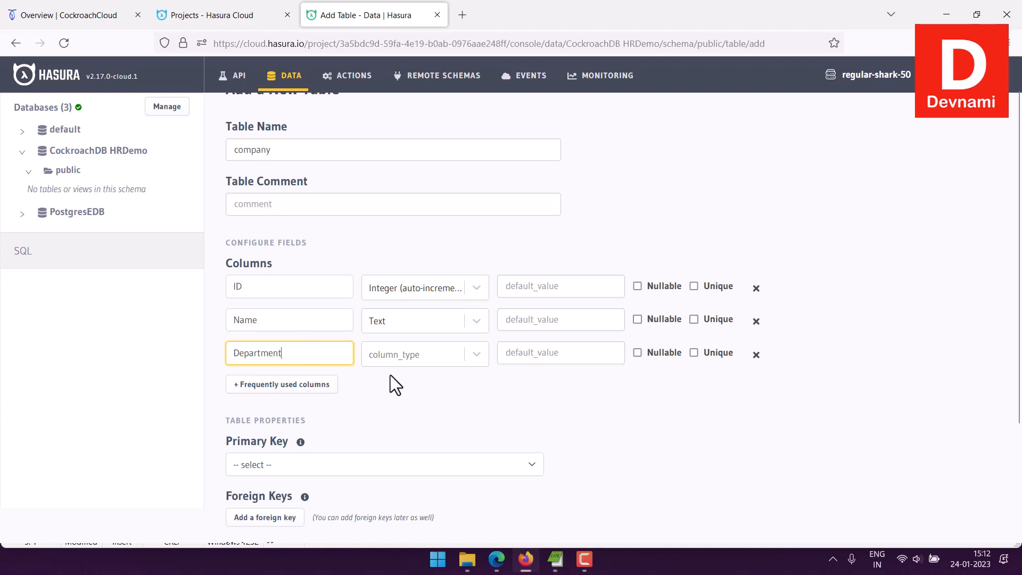
left_click(397, 357)
left_click(379, 411)
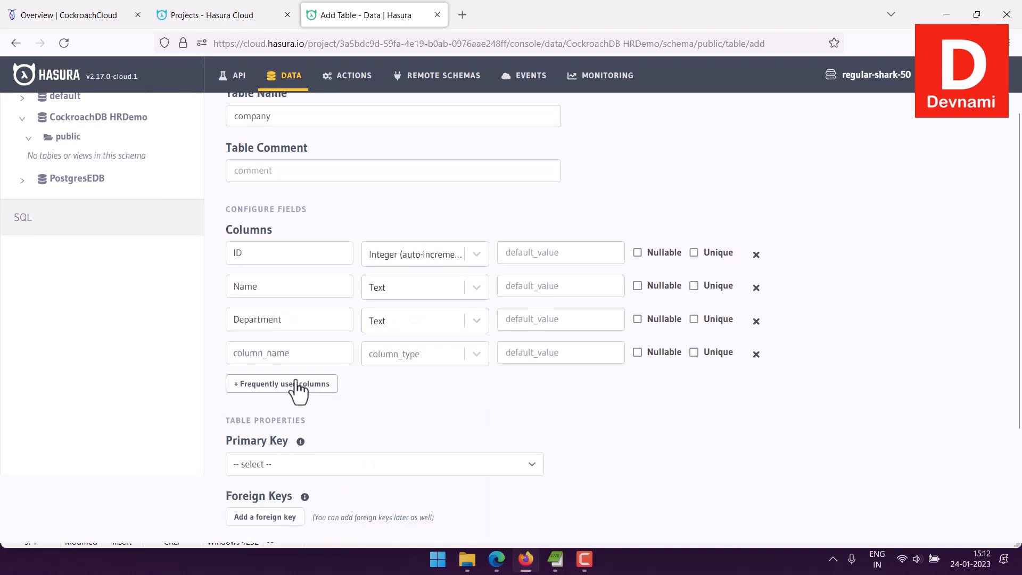
Define the fourth table column as Salary with the type Integer
left_click(286, 353)
type("Salary")
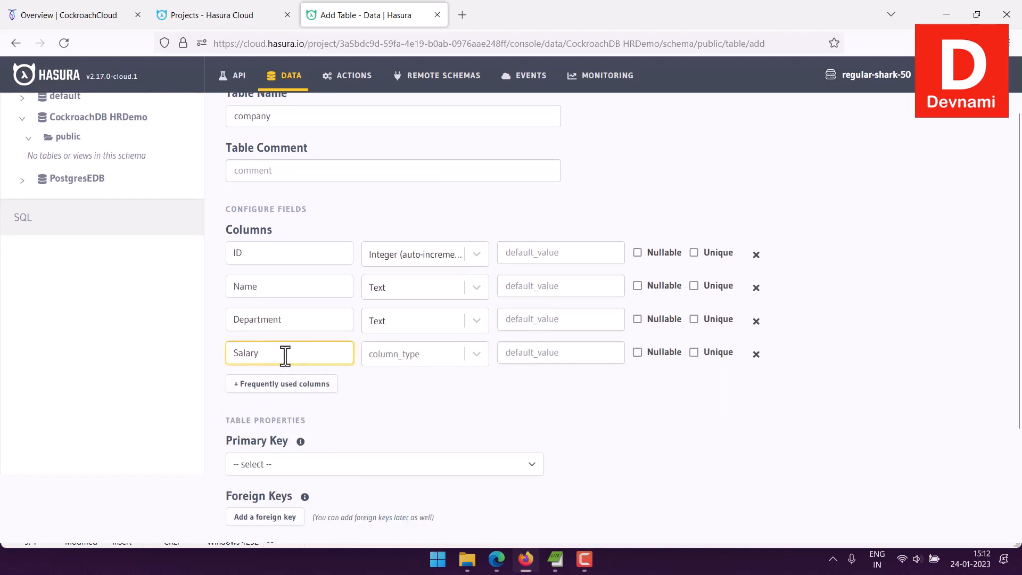
left_click(404, 356)
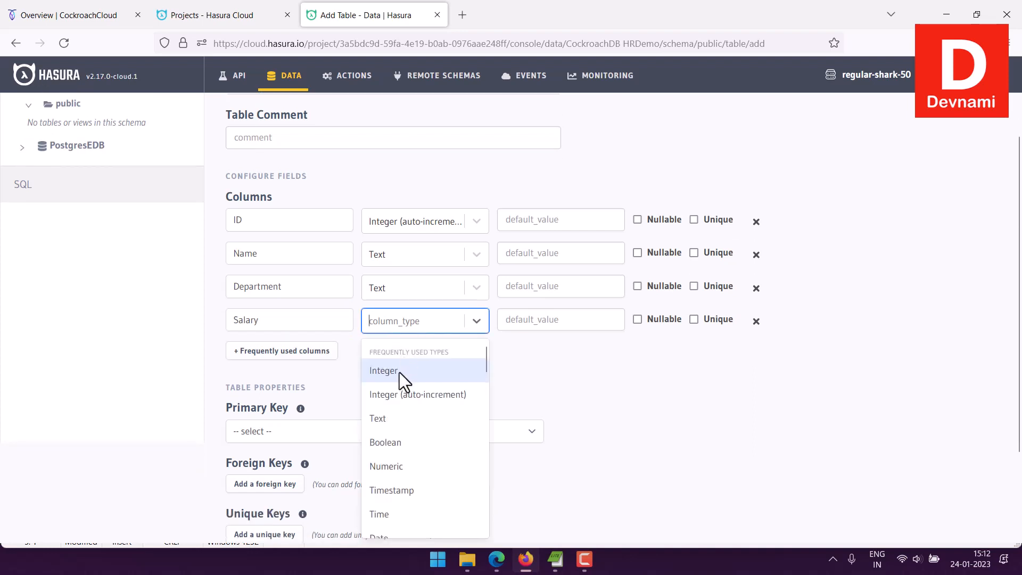
left_click(400, 372)
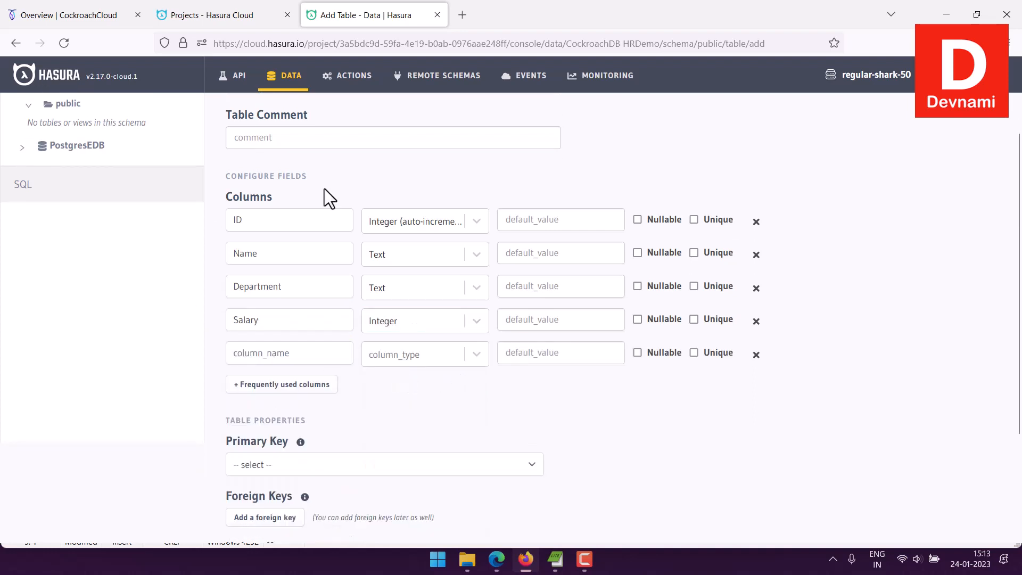
Set the ID column as the new table's primary key
scroll(637, 382, "down", 3)
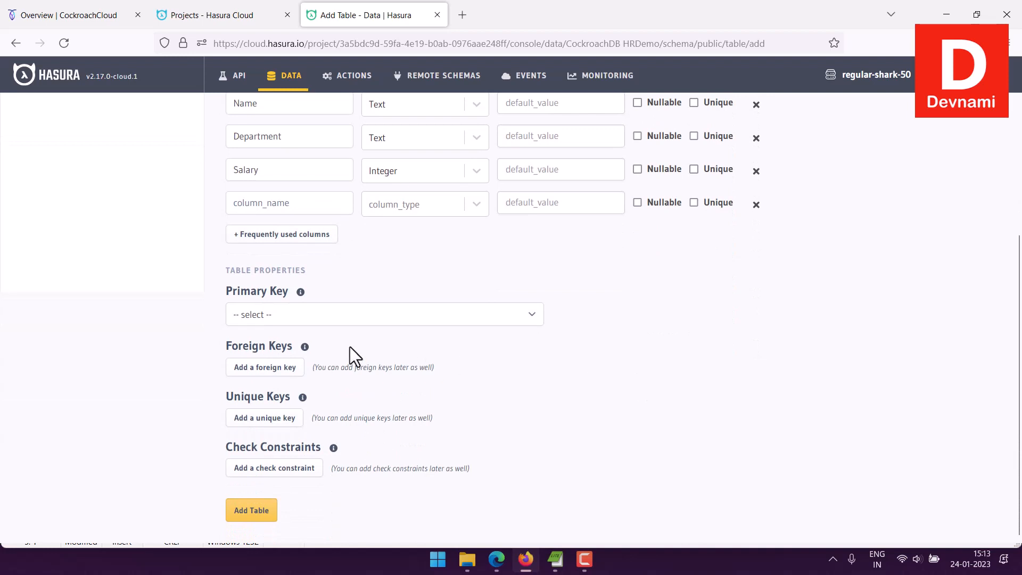
left_click(279, 315)
left_click(251, 356)
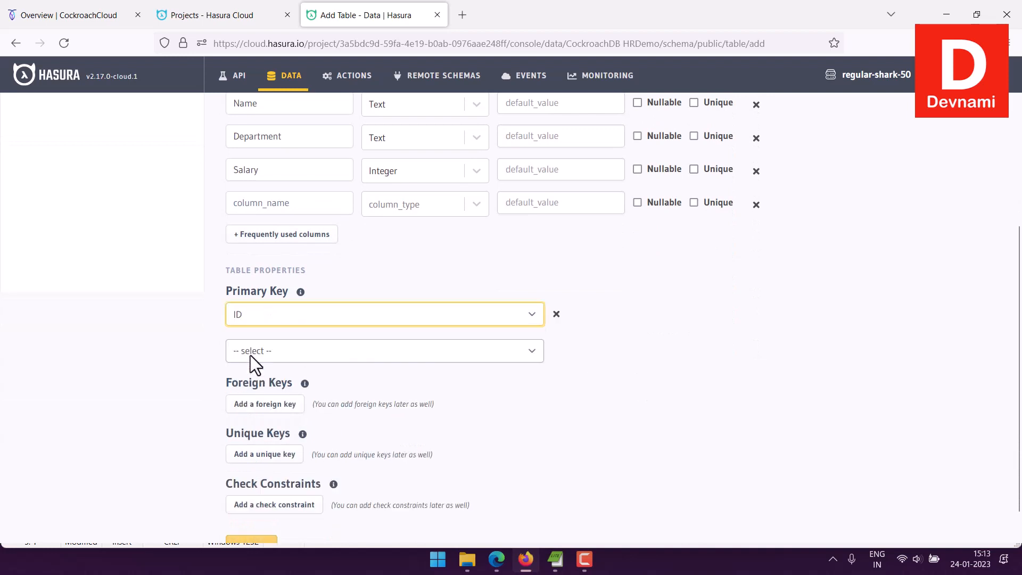
left_click(132, 344)
Review the column and key definitions and try to create the table under the name company
scroll(134, 343, "down", 2)
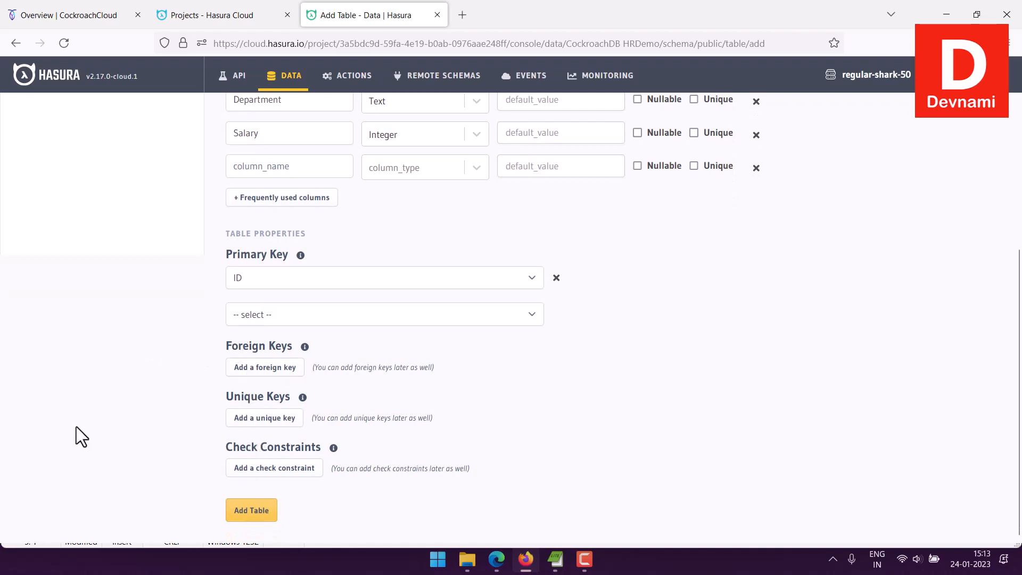
scroll(76, 426, "up", 4)
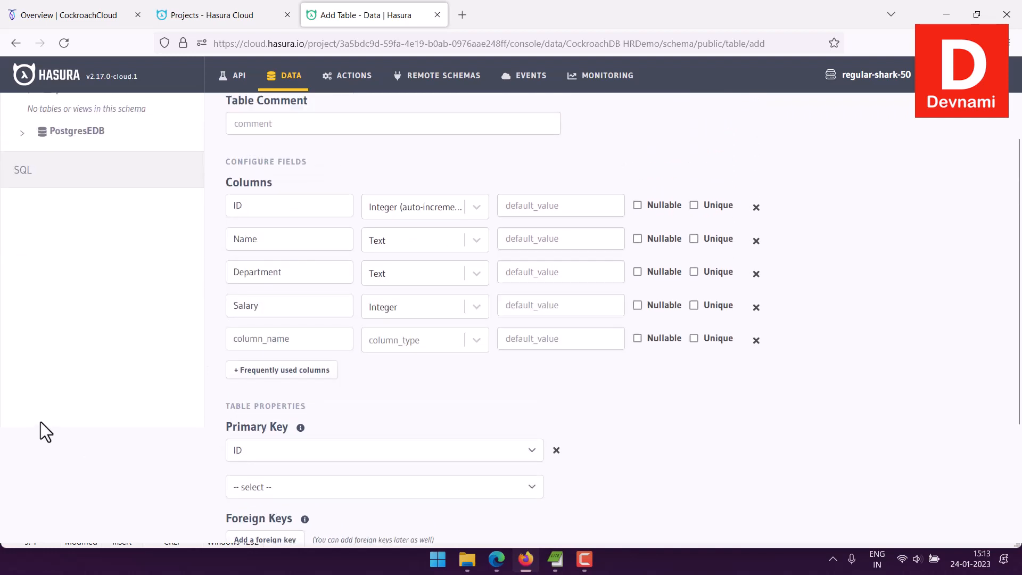
scroll(40, 422, "up", 3)
scroll(40, 421, "down", 7)
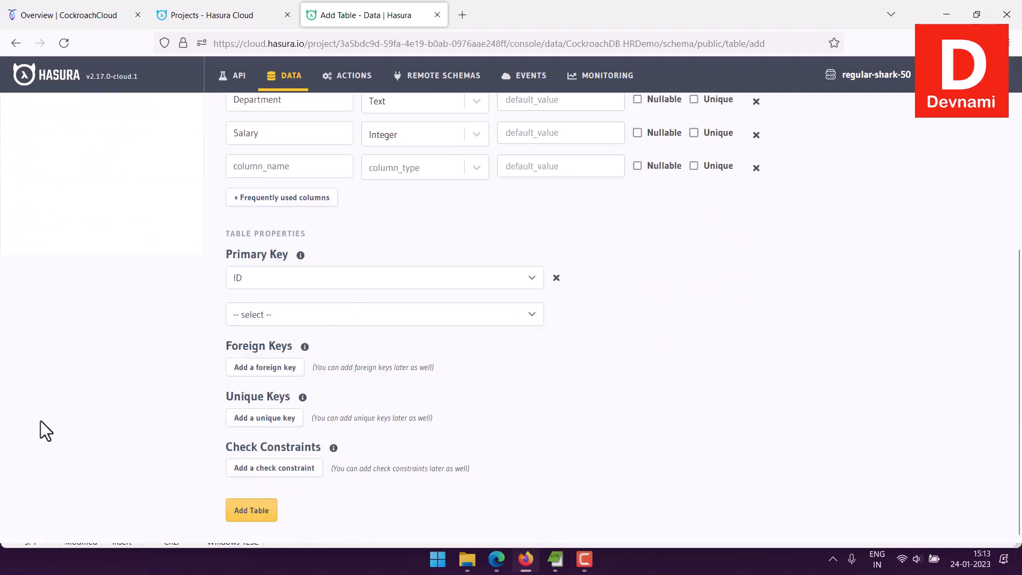
left_click(251, 512)
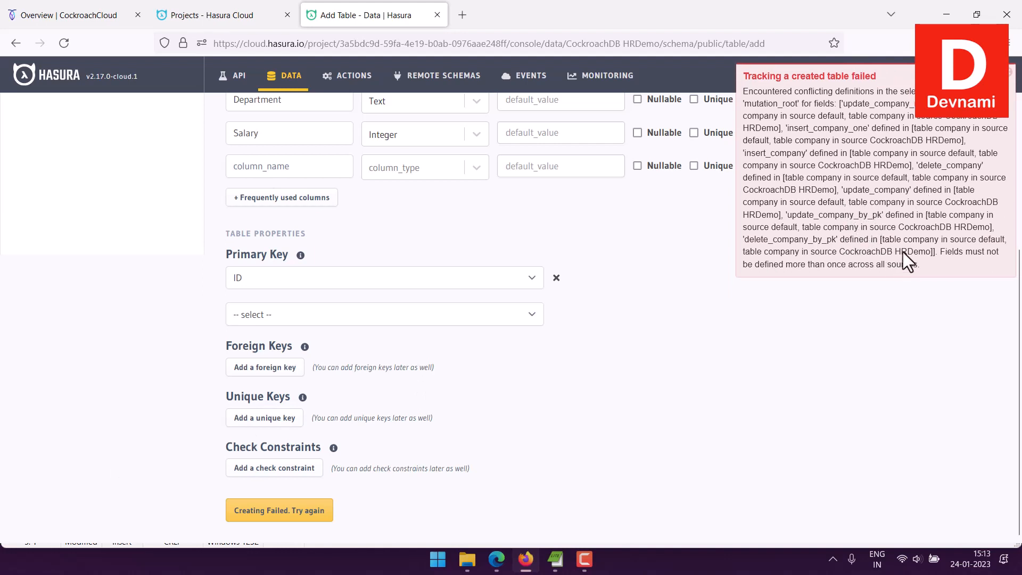
left_click_drag(907, 244, 925, 259)
left_click(909, 255)
Rename the new table to hrdata and create it with the same columns and primary key
scroll(723, 247, "up", 5)
left_click_drag(290, 186, 229, 188)
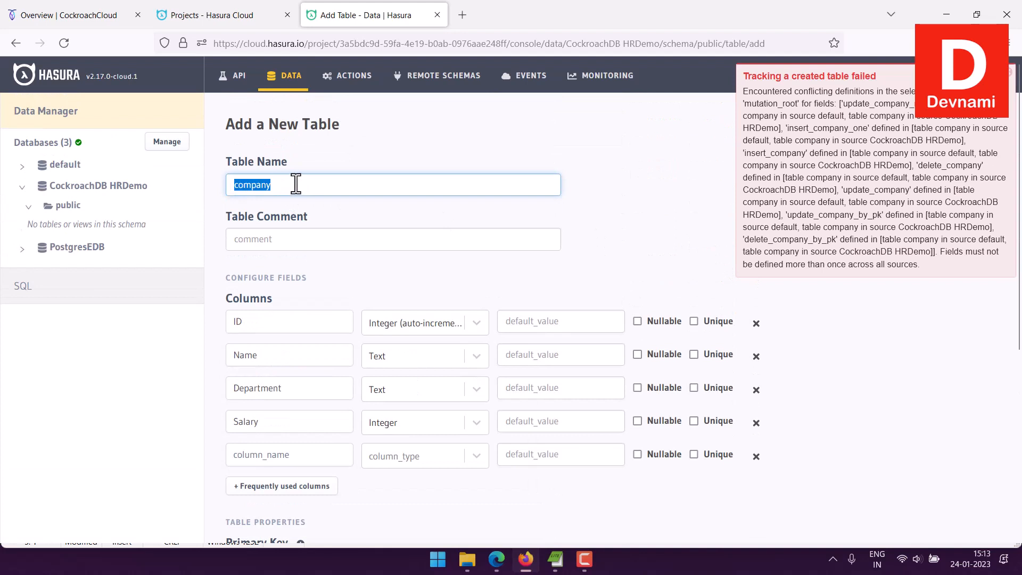
type("hrdata")
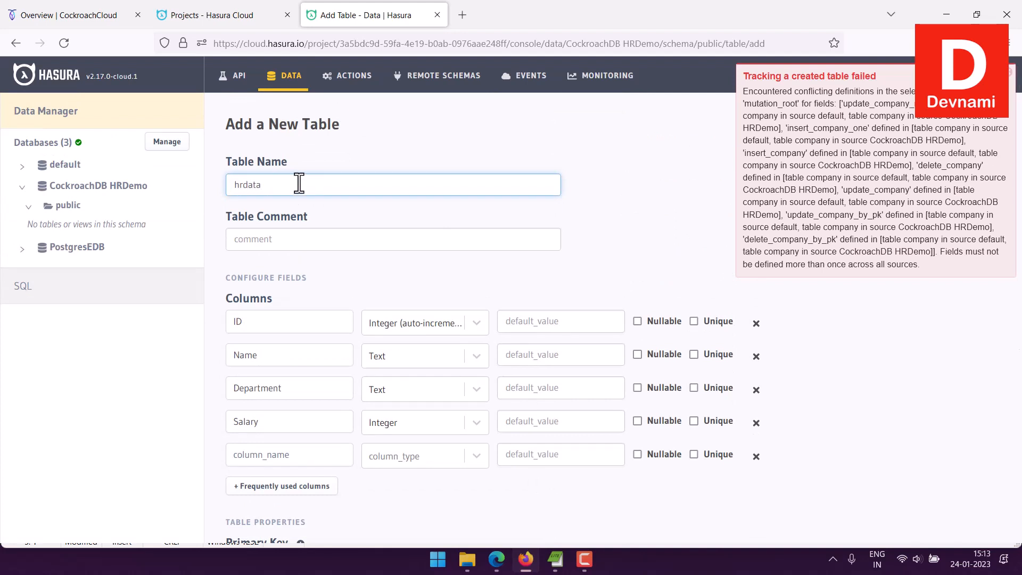
scroll(299, 183, "down", 5)
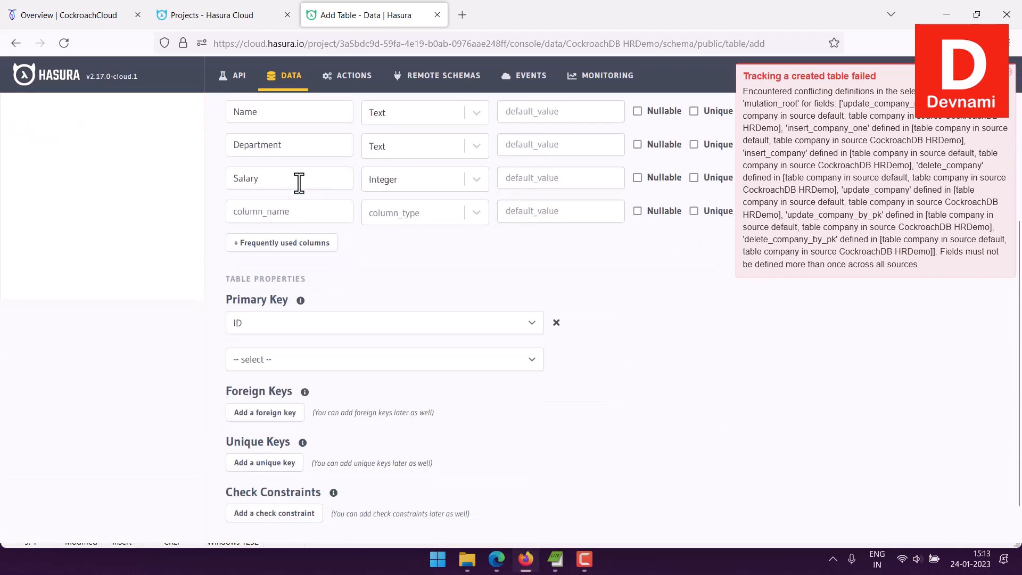
left_click(301, 511)
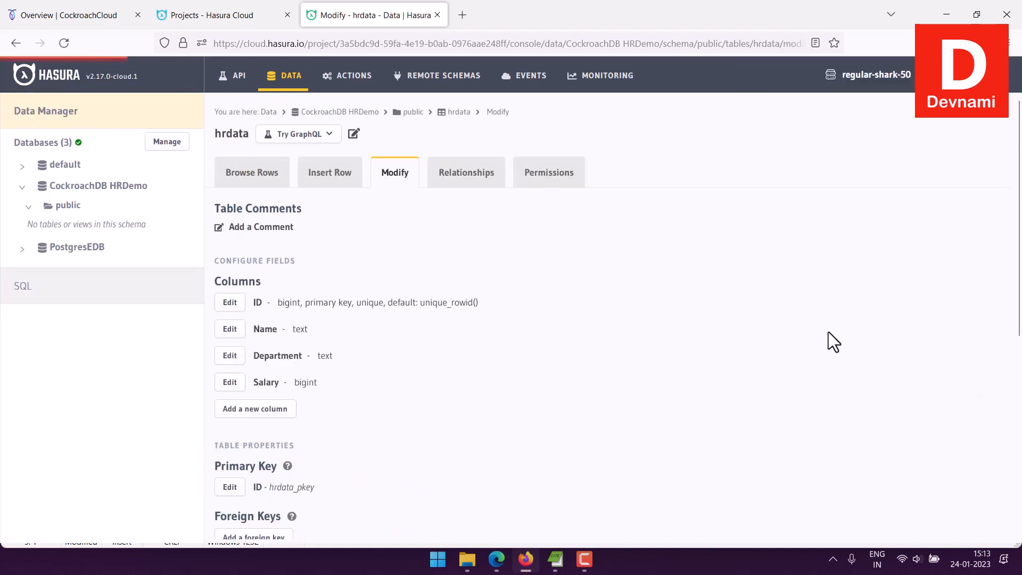
Start a new row in the hrdata table with ID 1 and the employee's first name
left_click(262, 173)
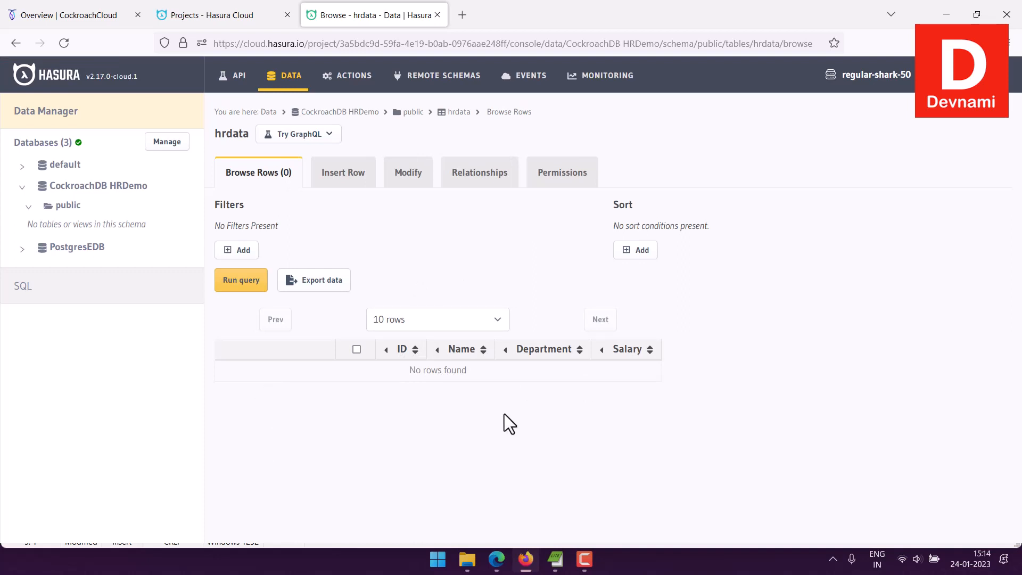
left_click(337, 177)
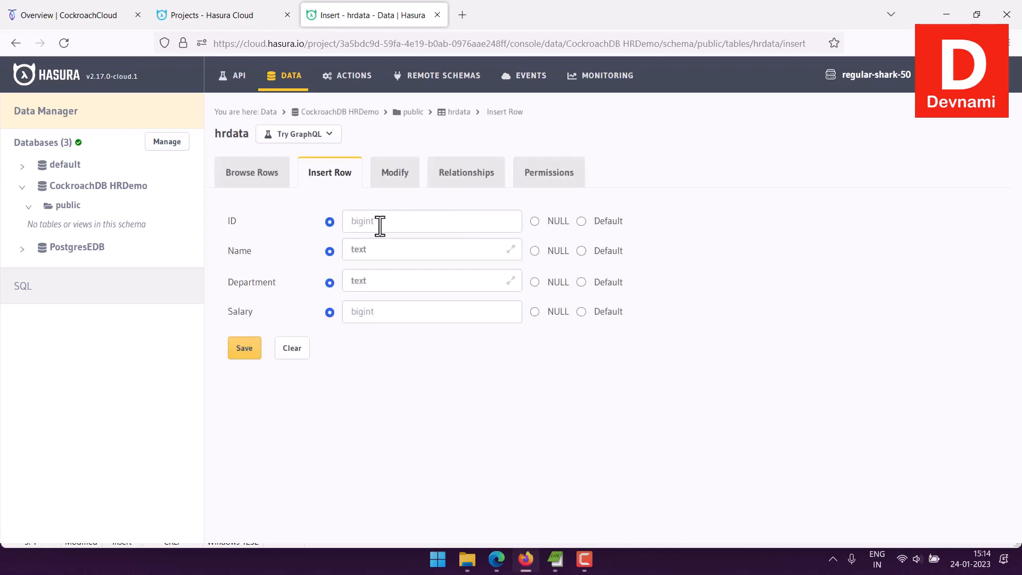
left_click(402, 225)
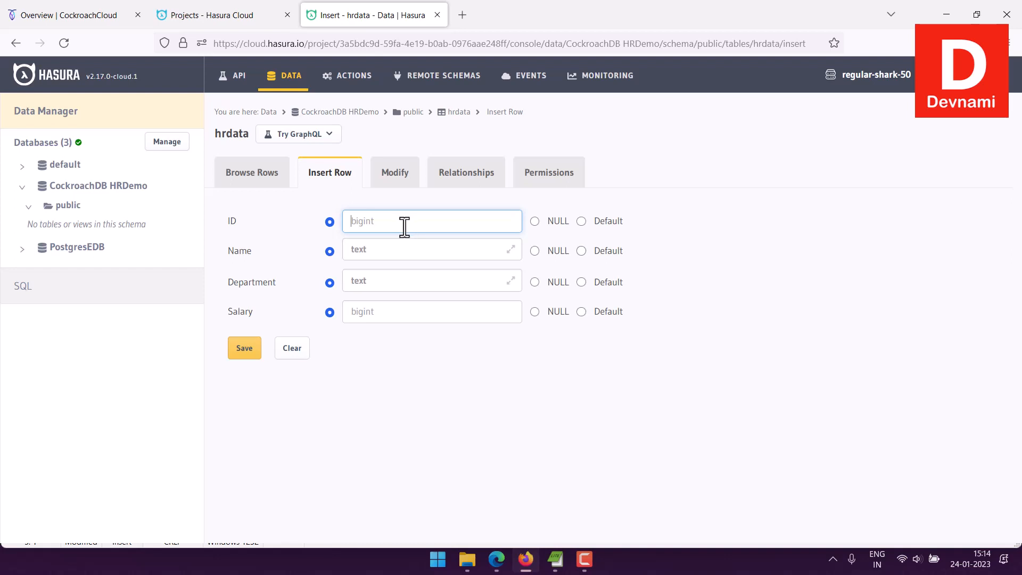
type("1")
left_click(373, 250)
type("Mahesh")
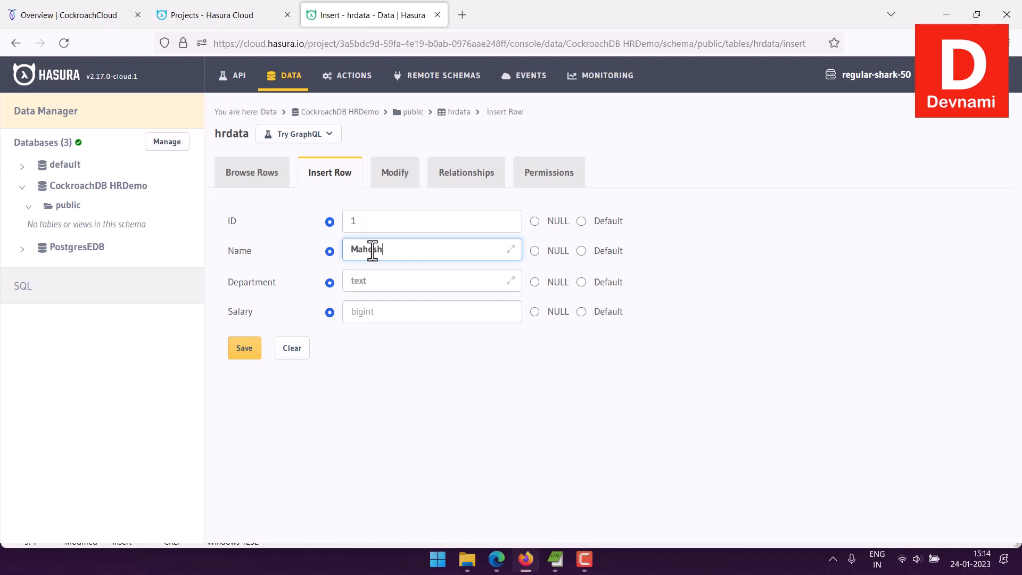
key("Tab")
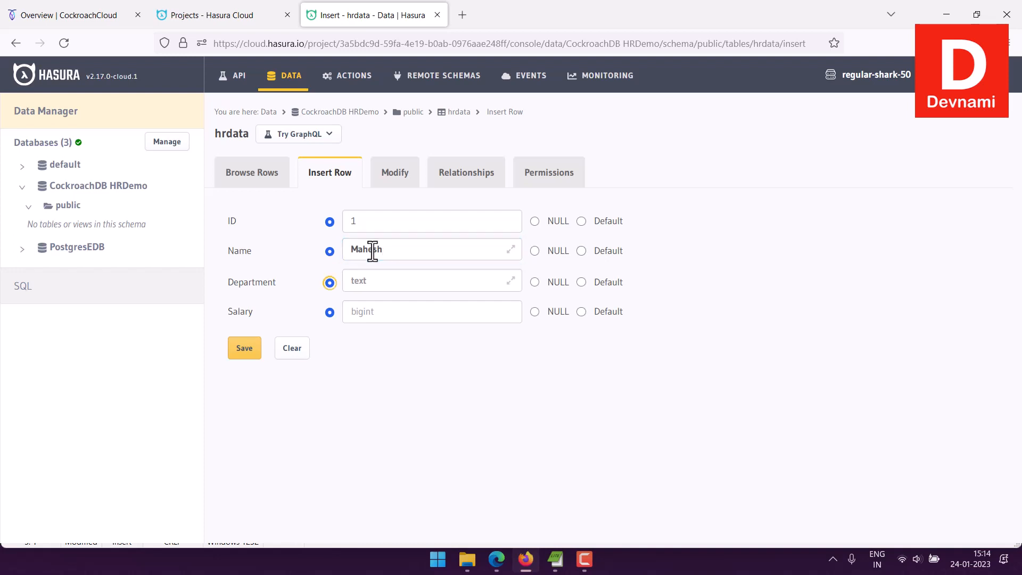
Set the new row's Department to Developer and Salary to 45000, and save the row
left_click(382, 279)
type("Dev")
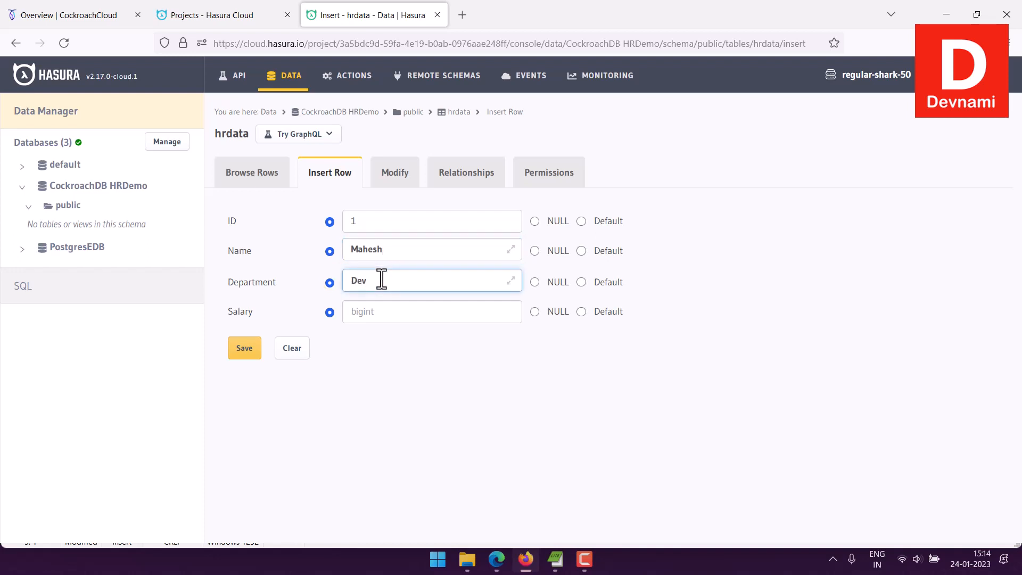
type("eloper")
left_click(394, 319)
type("45000")
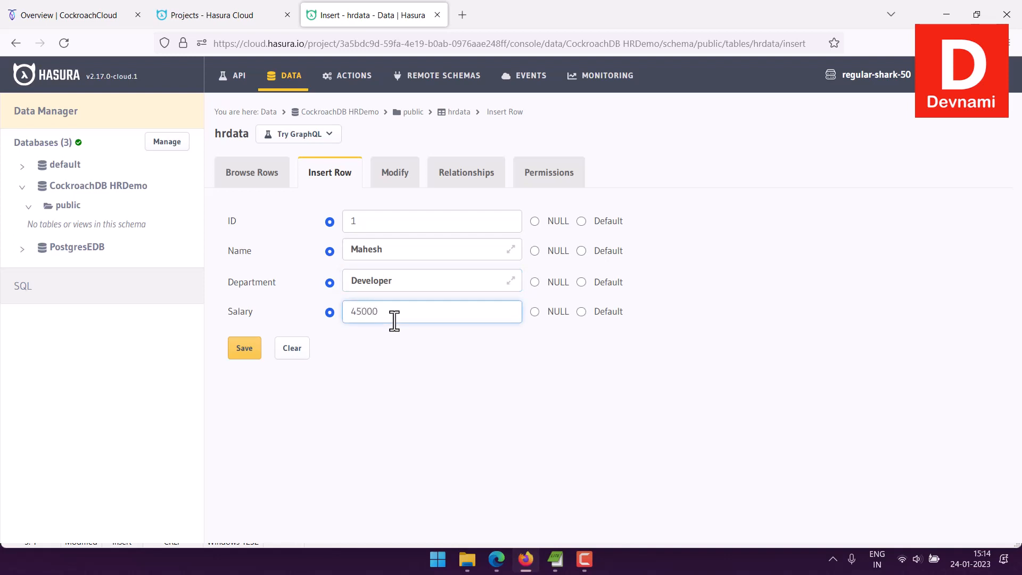
left_click(240, 352)
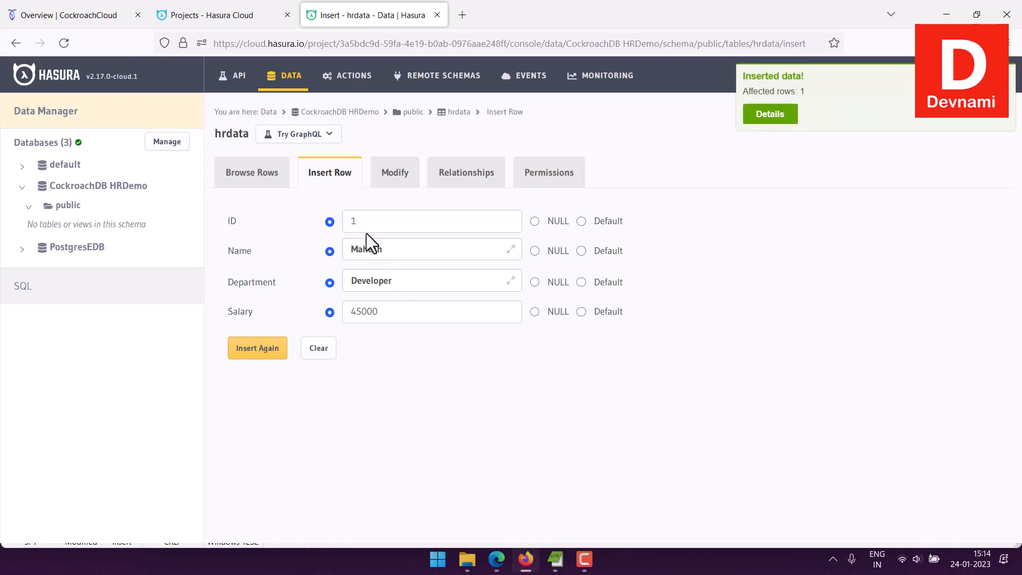
Insert a second hrdata row with ID 2, another employee's first name, Department Designer and Salary 25000
double_click(353, 221)
key("BackSpace")
type("2")
double_click(348, 249)
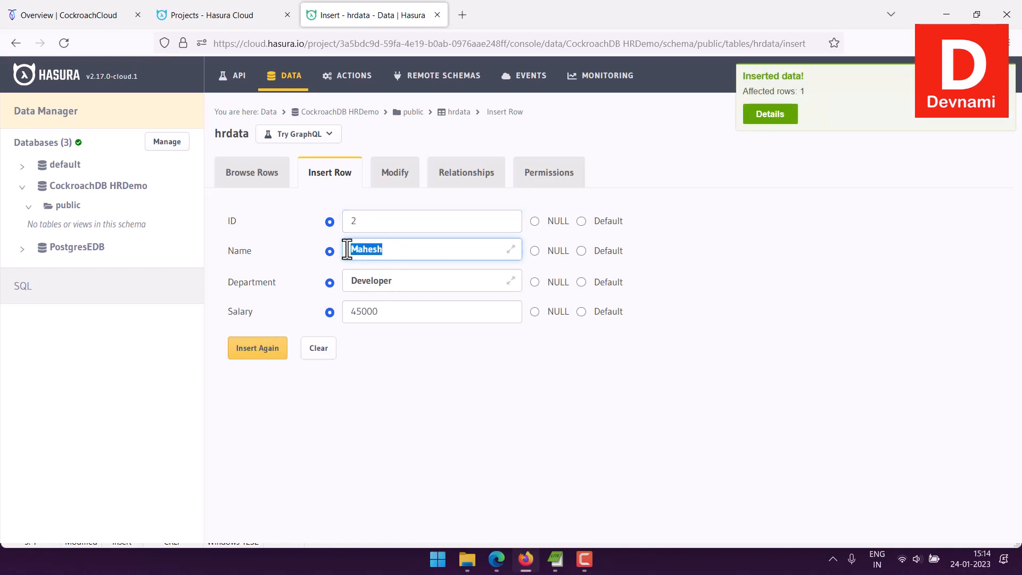
type("Ramesh")
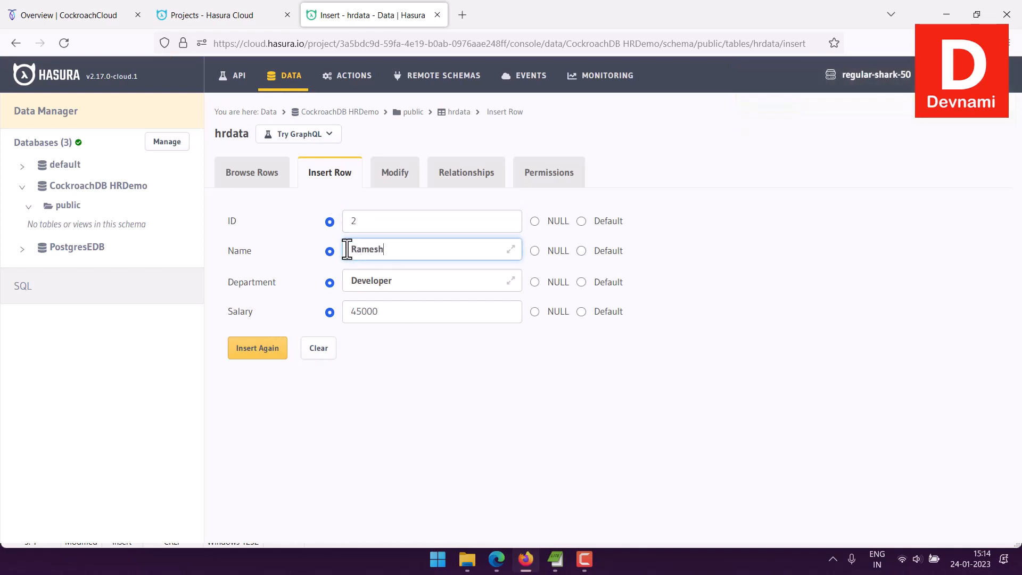
left_click_drag(408, 280, 333, 281)
type("Designer")
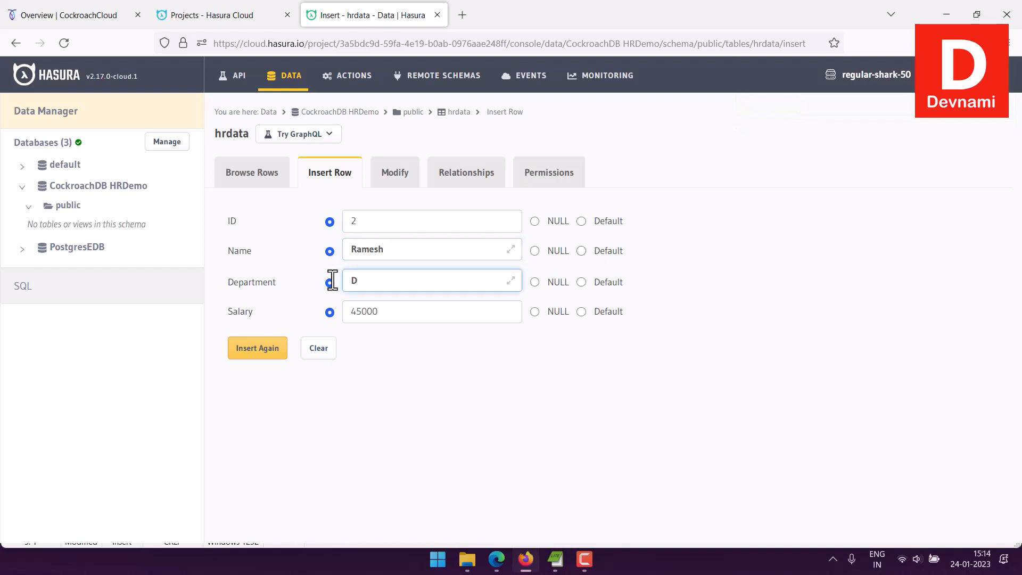
left_click(353, 313)
left_click_drag(350, 312, 357, 312)
type("2")
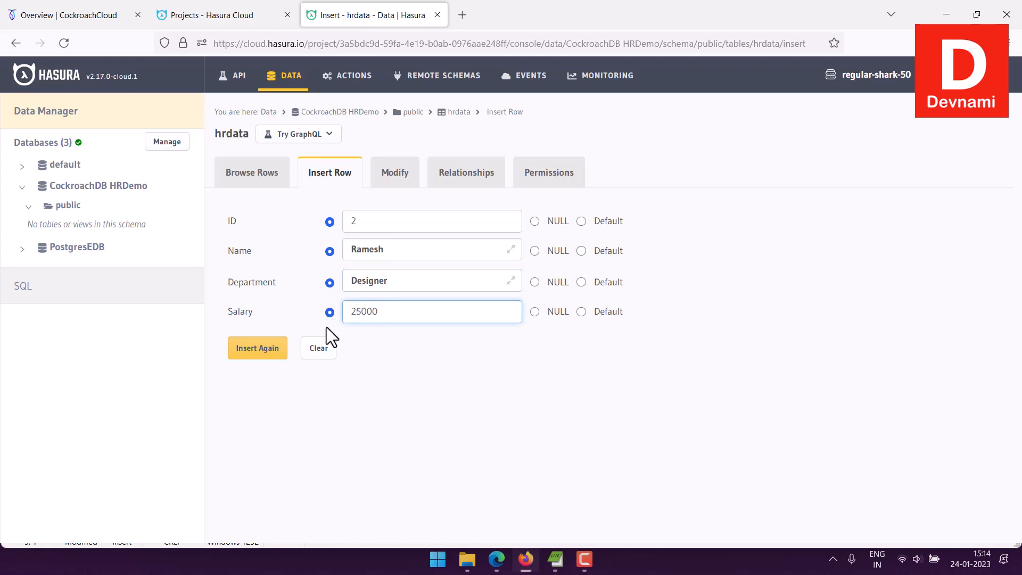
left_click(242, 348)
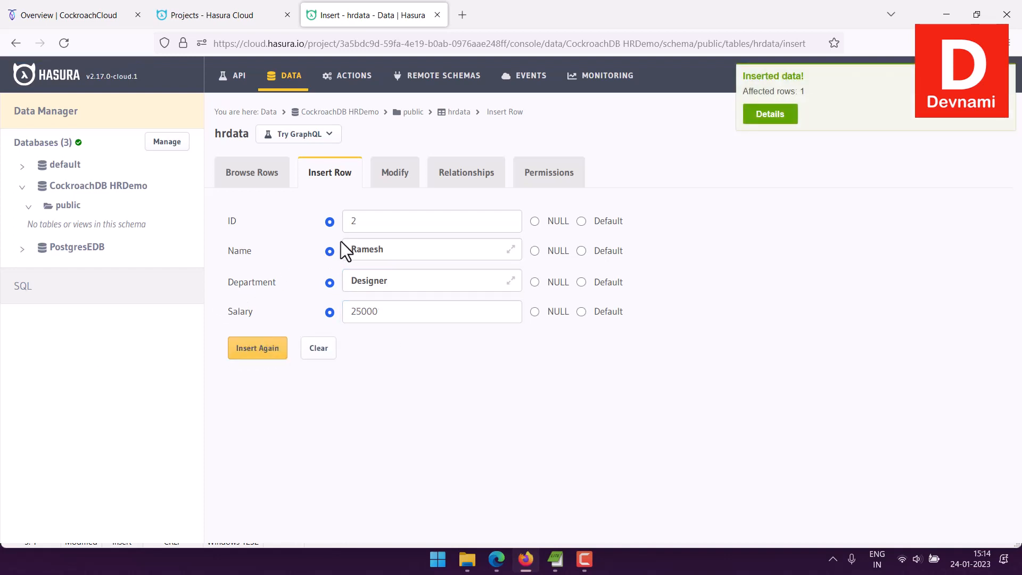
Insert a third hrdata row with ID 3, another employee's first name, Department Sales and Salary 35000
left_click_drag(358, 221, 337, 217)
type("3")
left_click_drag(389, 245, 325, 247)
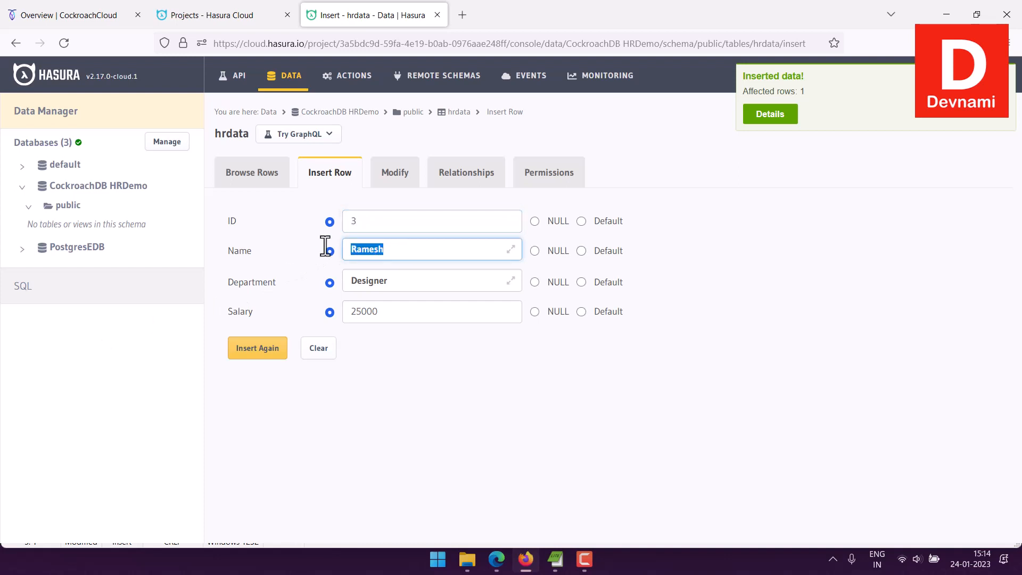
type("John")
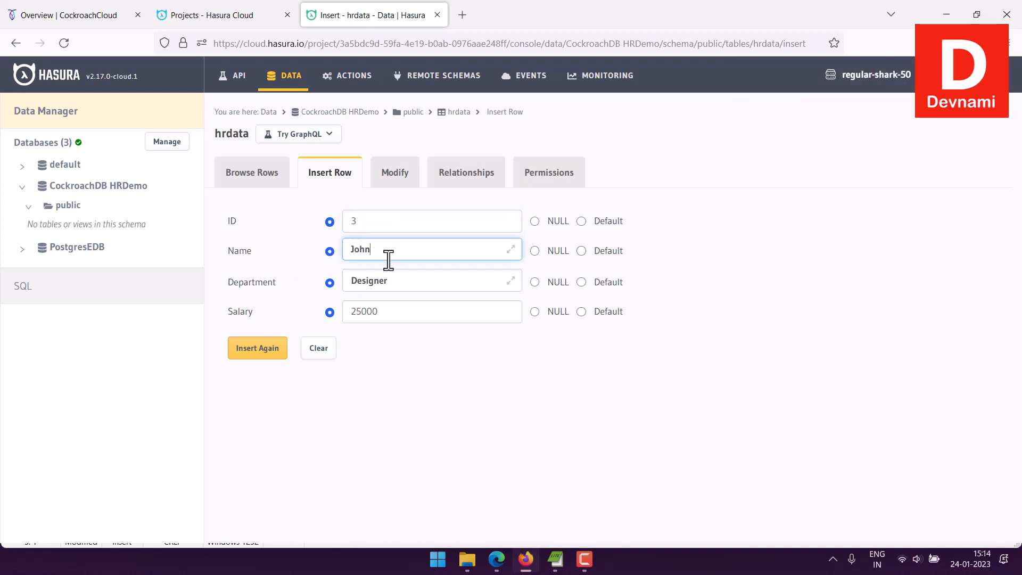
left_click_drag(403, 281, 345, 285)
key("BackSpace")
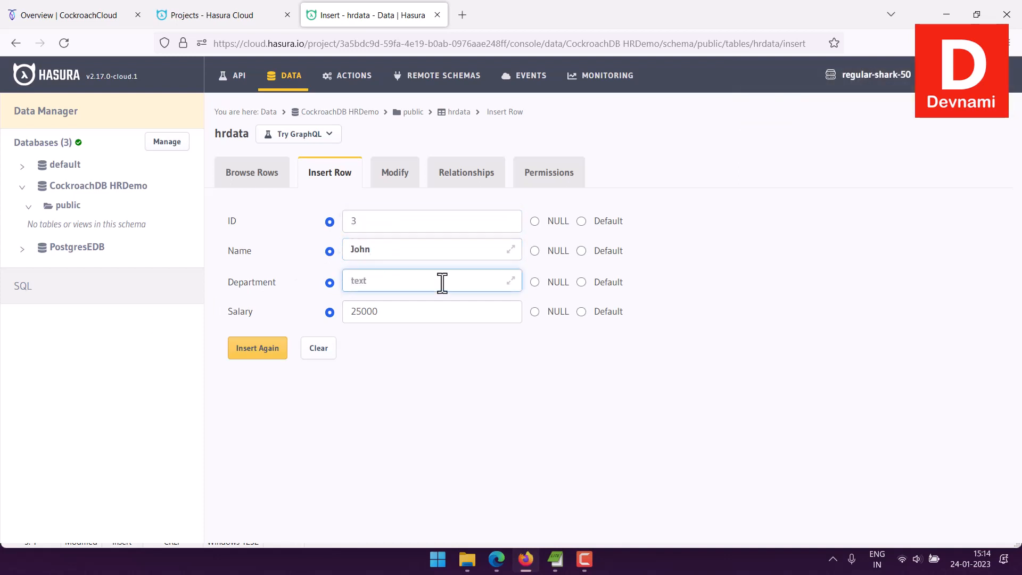
type("Sales")
left_click(359, 314)
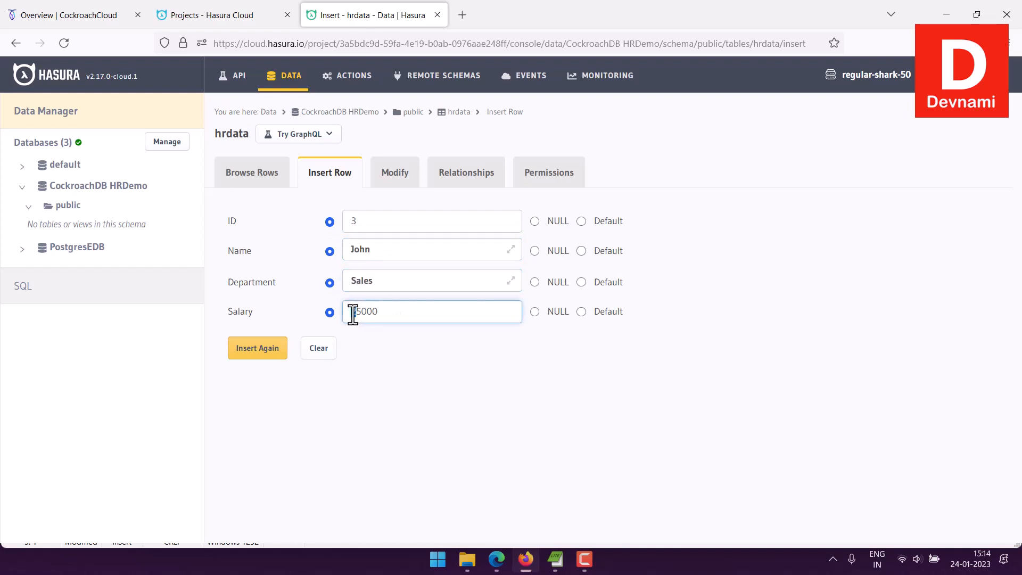
key("BackSpace")
type("3")
left_click(258, 347)
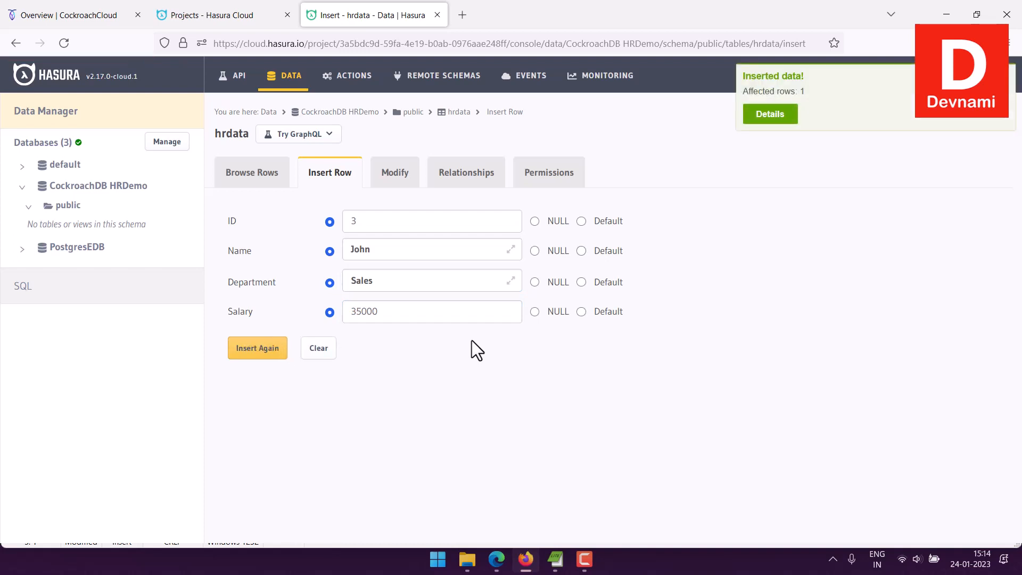
Insert a fourth hrdata row with ID 4, another employee's first name, Department Manager and Salary 65000
double_click(396, 221)
type("4")
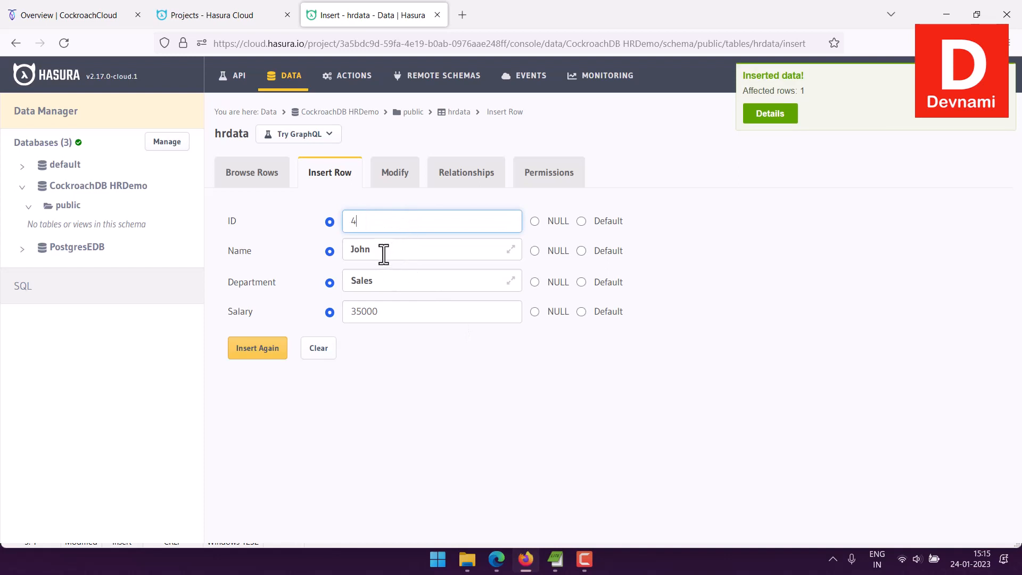
left_click_drag(384, 250, 343, 249)
type("Jane")
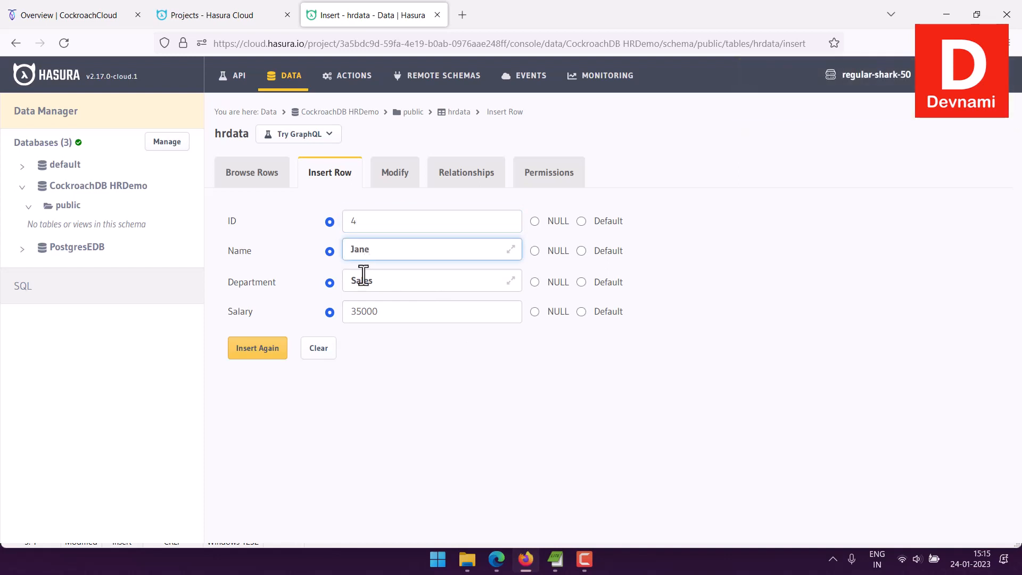
left_click_drag(391, 282, 325, 280)
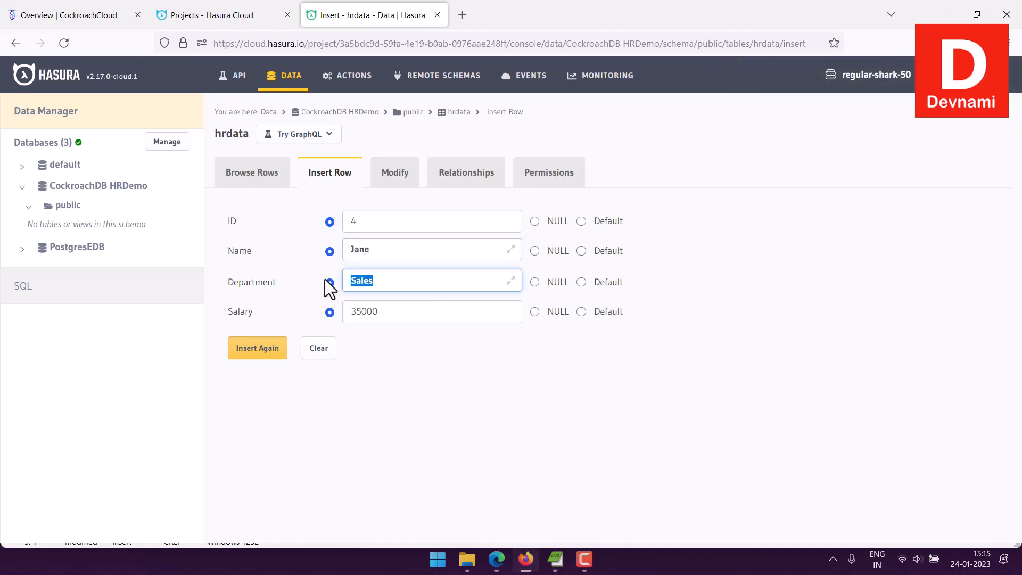
type("Manager")
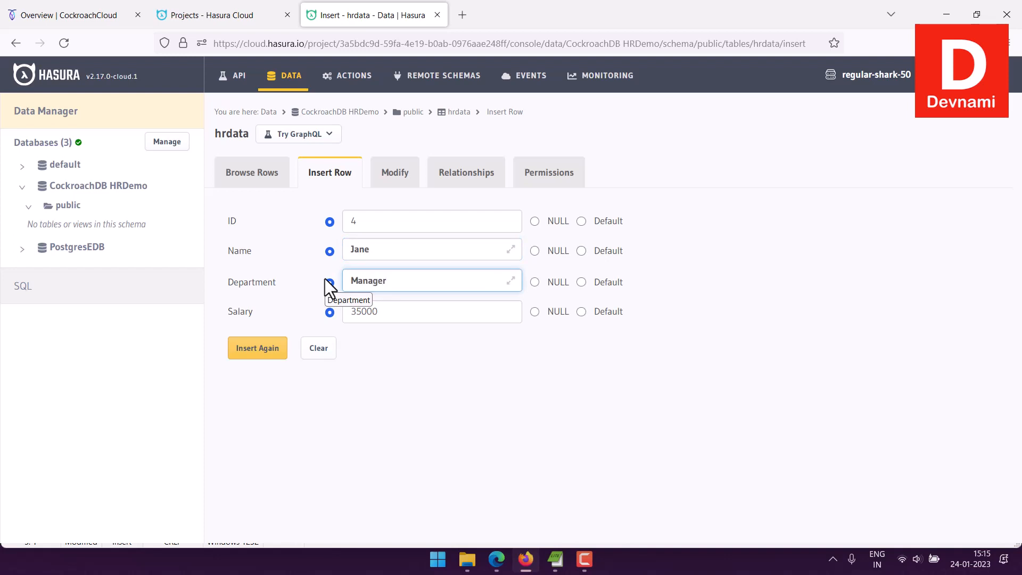
left_click(349, 314)
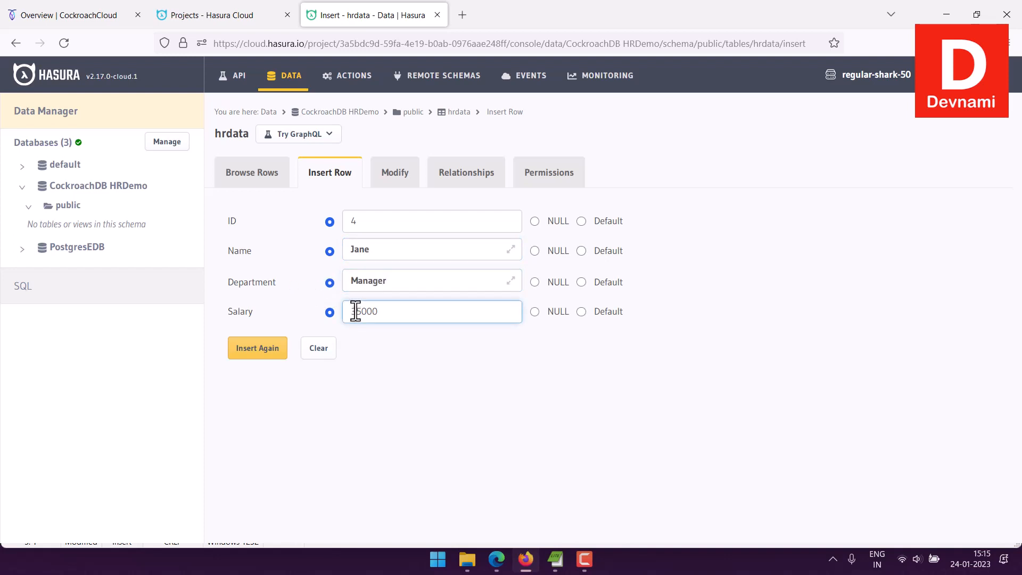
key("Delete")
type("6")
left_click(272, 349)
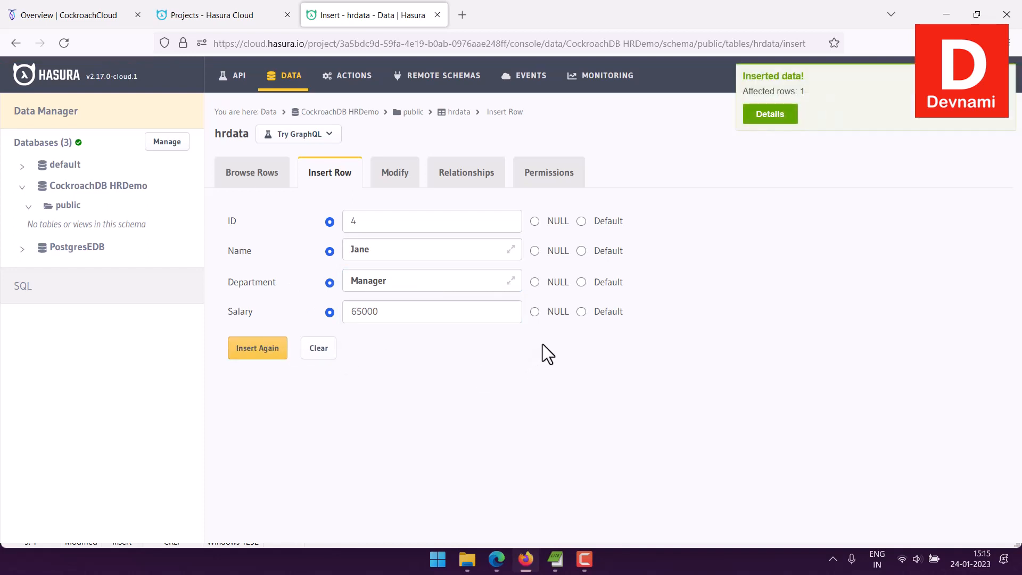
Browse the hrdata table's rows and open a GraphQL Query for the table
left_click(268, 184)
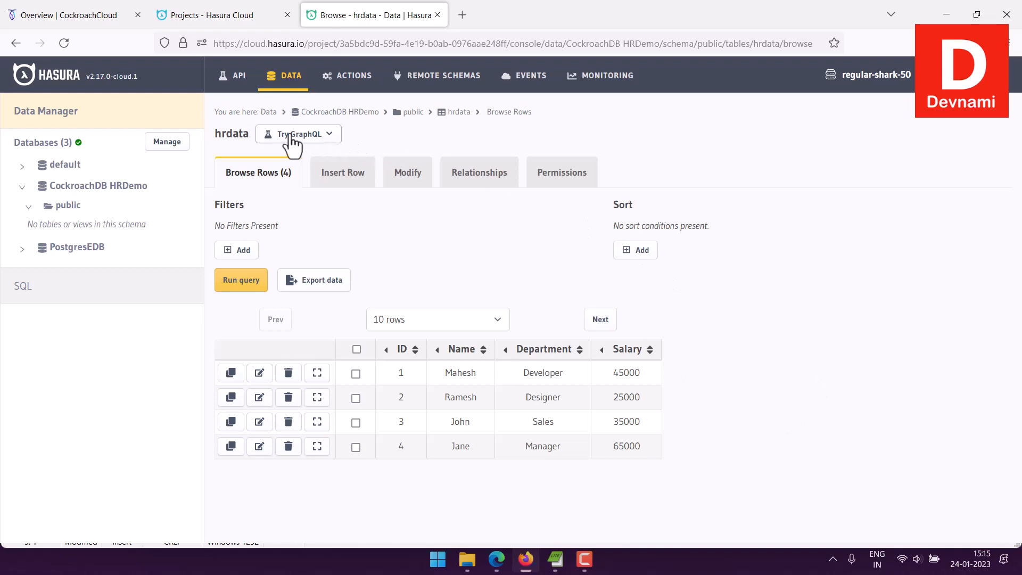
left_click(328, 136)
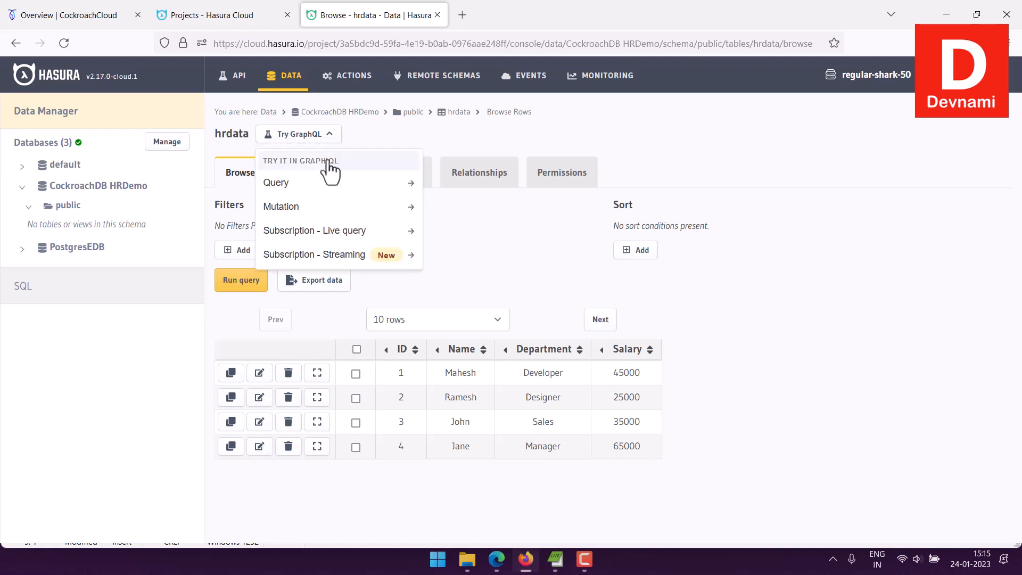
left_click(357, 187)
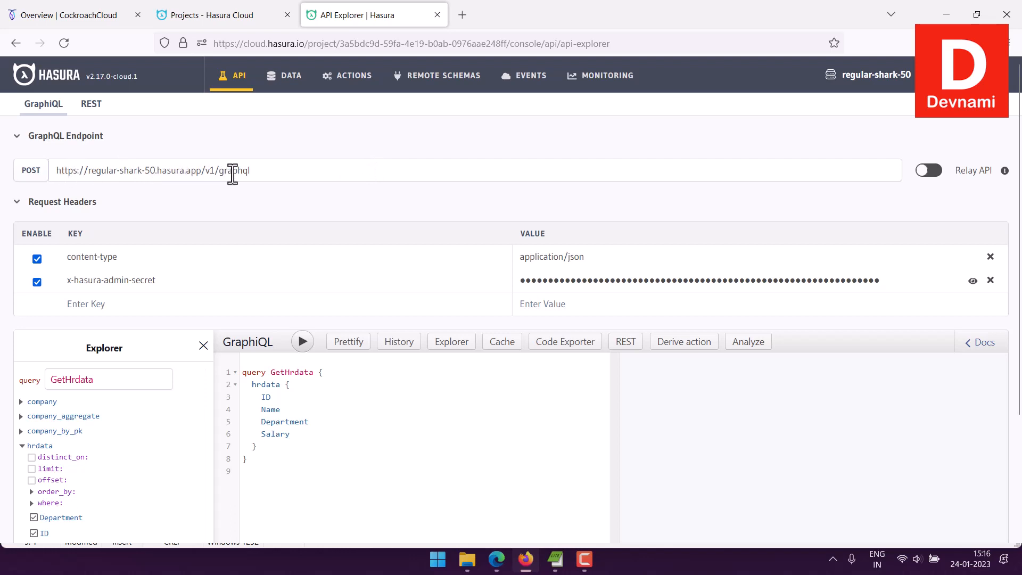
Run the GetHrdata query for ID, Name, Department and Salary, and review the returned rows
scroll(155, 285, "down", 2)
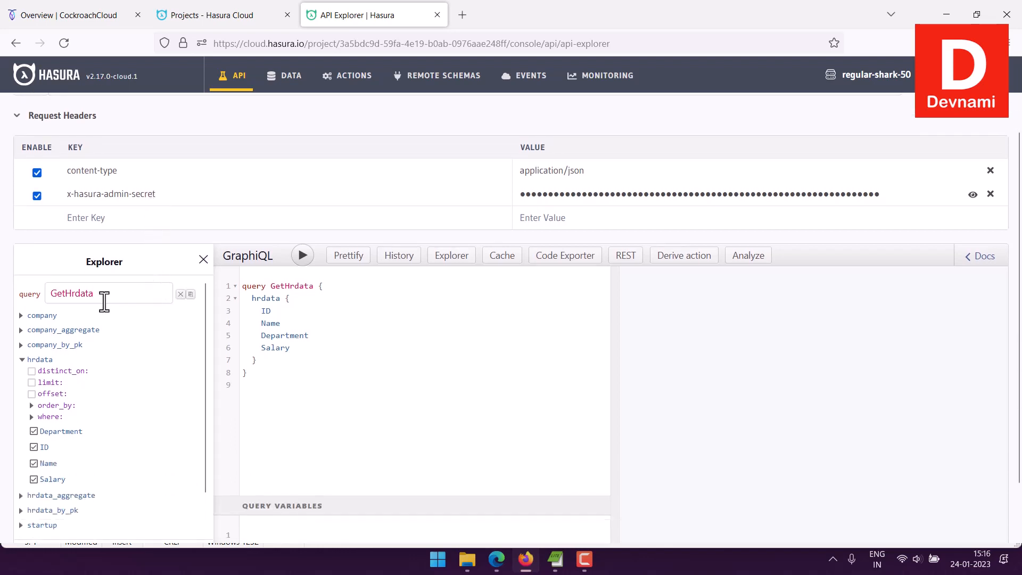
scroll(6, 303, "down", 2)
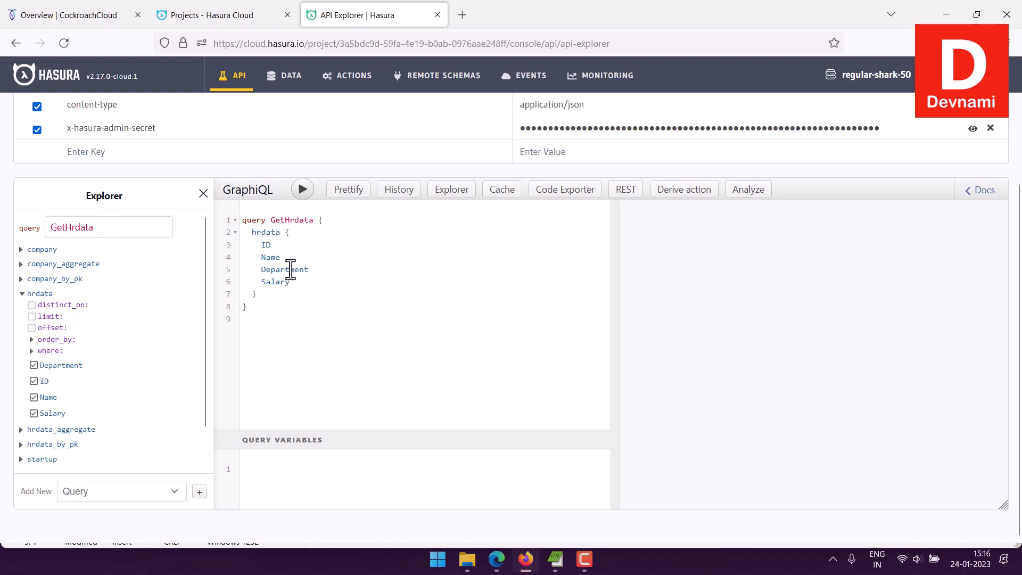
left_click(262, 233)
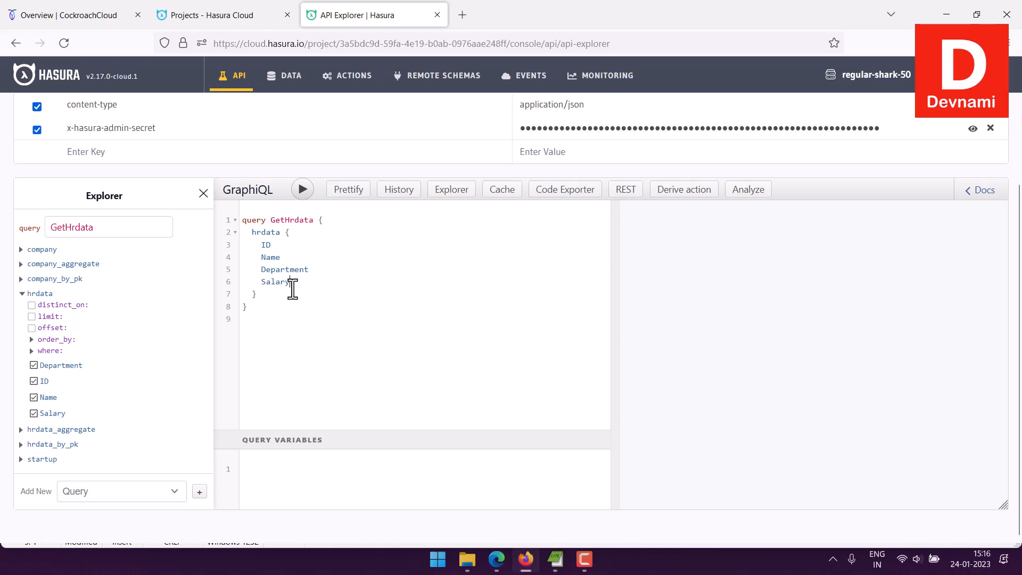
left_click(303, 190)
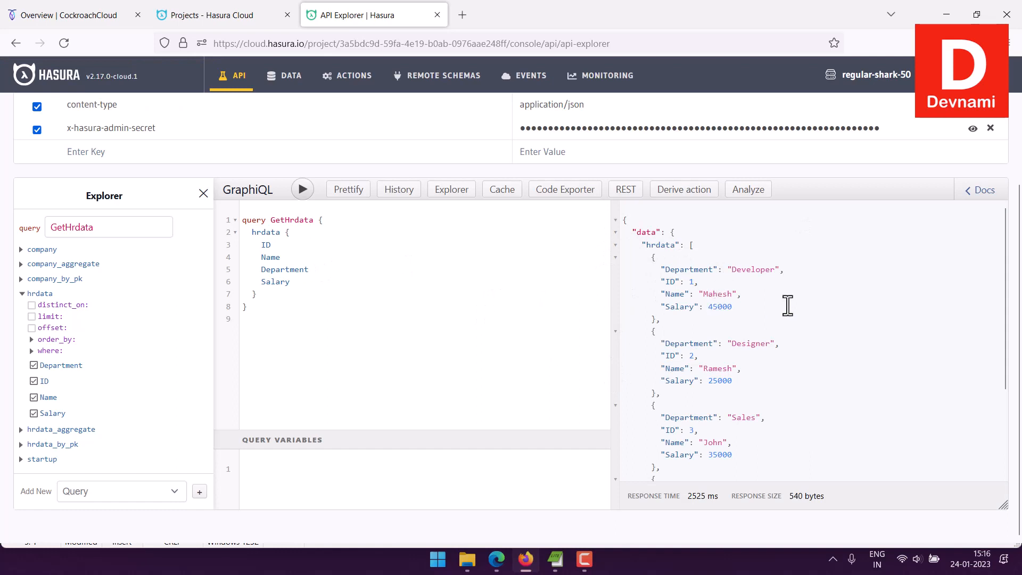
scroll(794, 299, "down", 3)
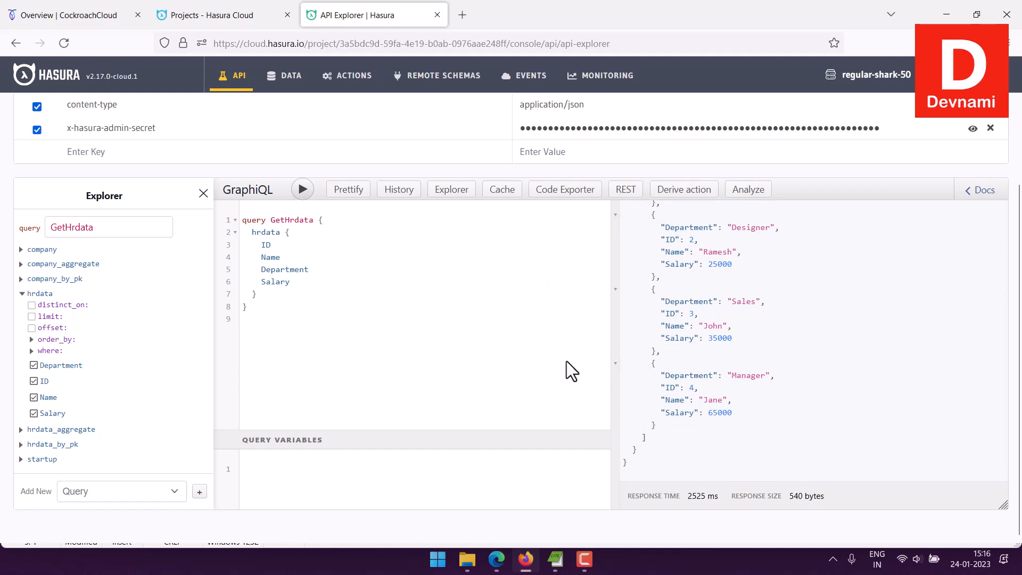
scroll(577, 363, "up", 4)
scroll(577, 362, "down", 3)
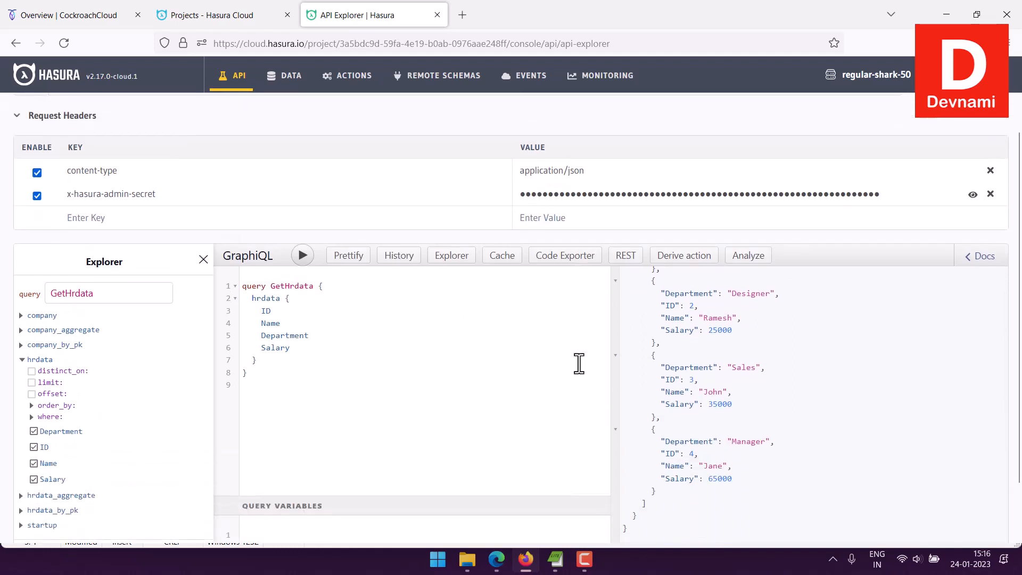
scroll(731, 403, "up", 5)
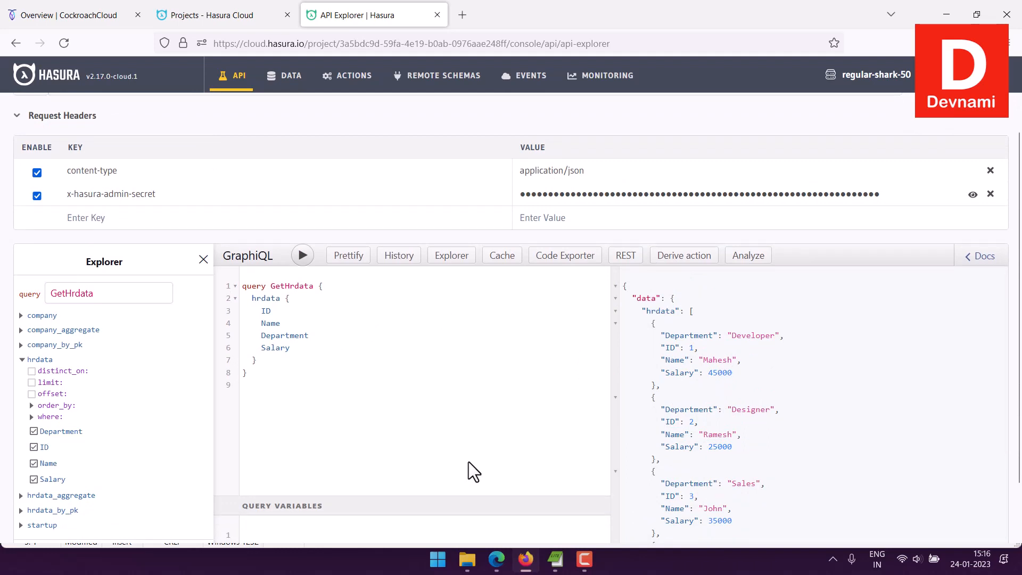
scroll(469, 462, "down", 2)
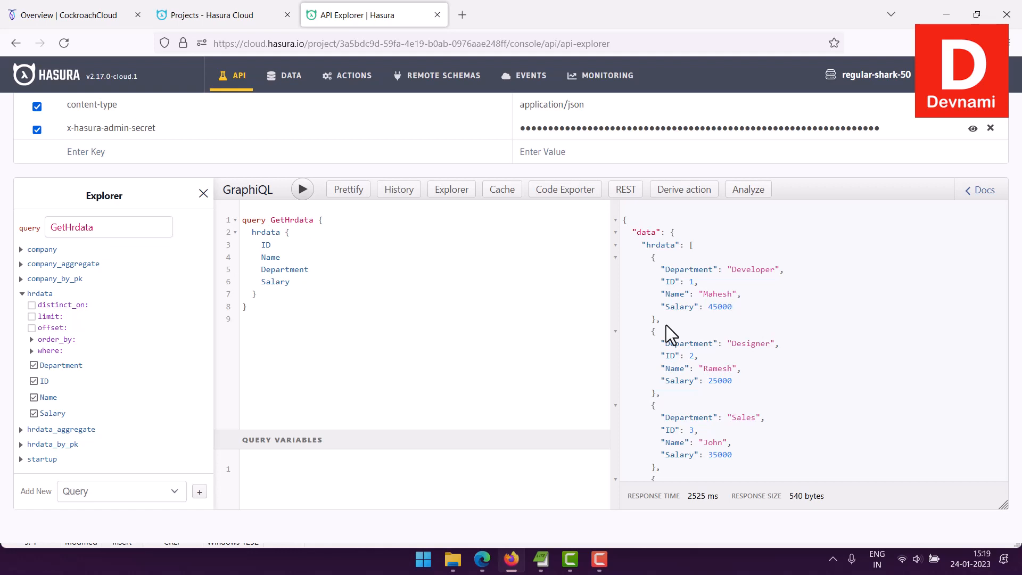
Switch to the CockroachDB Cloud cluster overview, dismiss the connection dialog and check this month's request unit usage
left_click(53, 12)
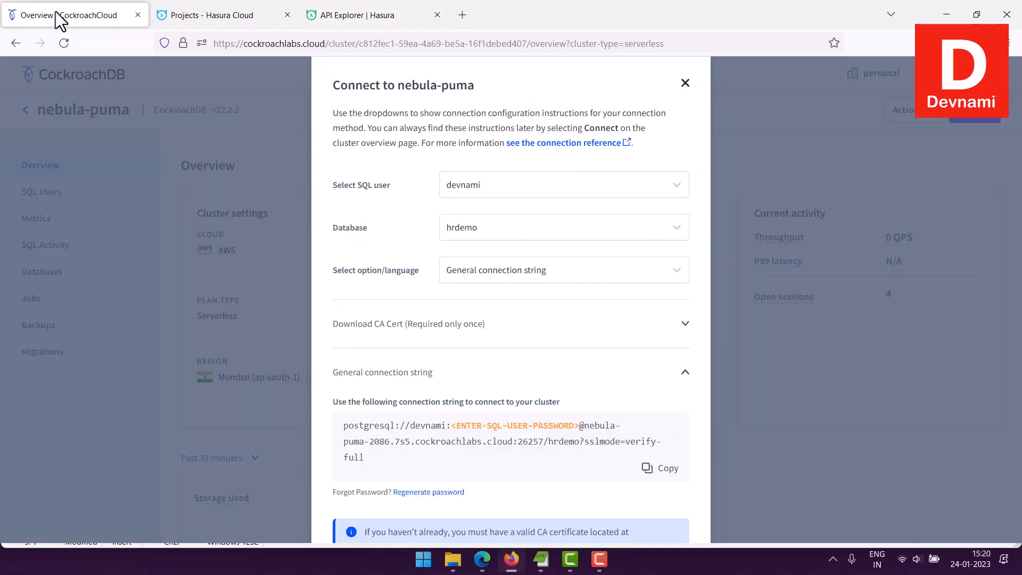
left_click(283, 128)
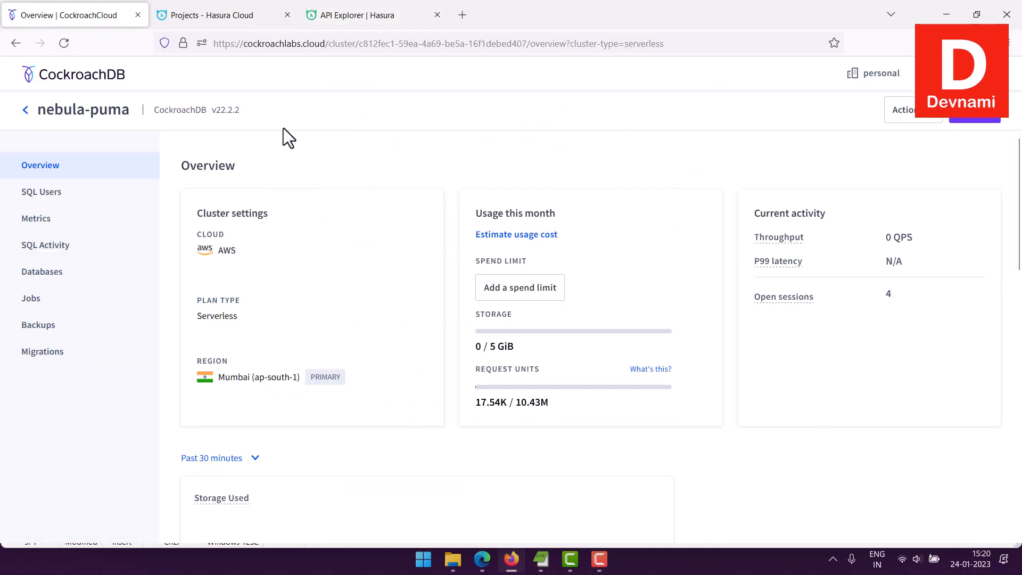
mouse_move(478, 407)
left_mouse_down()
mouse_move(560, 404)
mouse_move(473, 405)
left_mouse_up()
left_click(509, 403)
left_click(473, 403)
Open the cluster's SQL Activity and review the first page of statements executed in the past hour
left_click(47, 254)
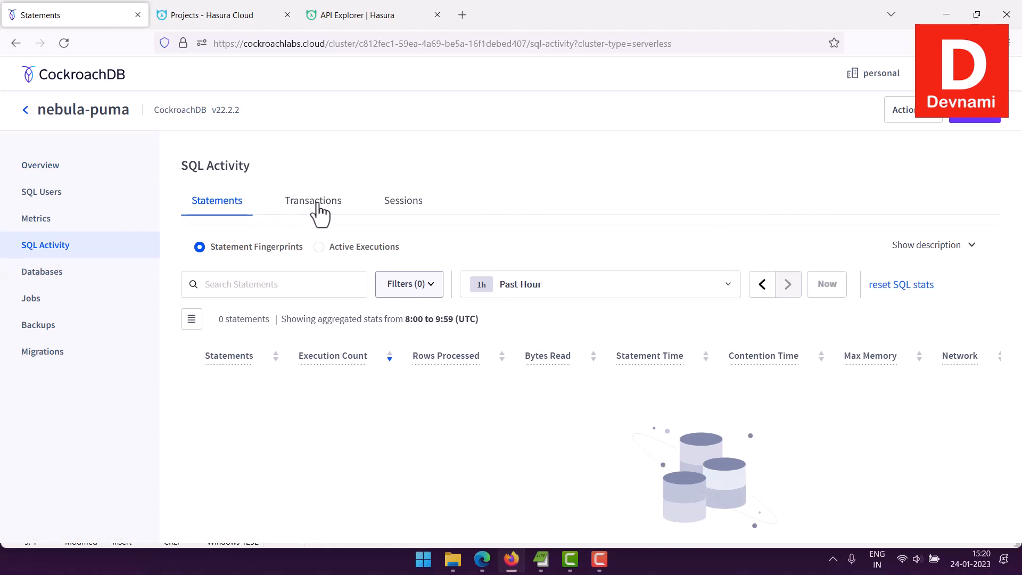
scroll(1020, 431, "down", 1)
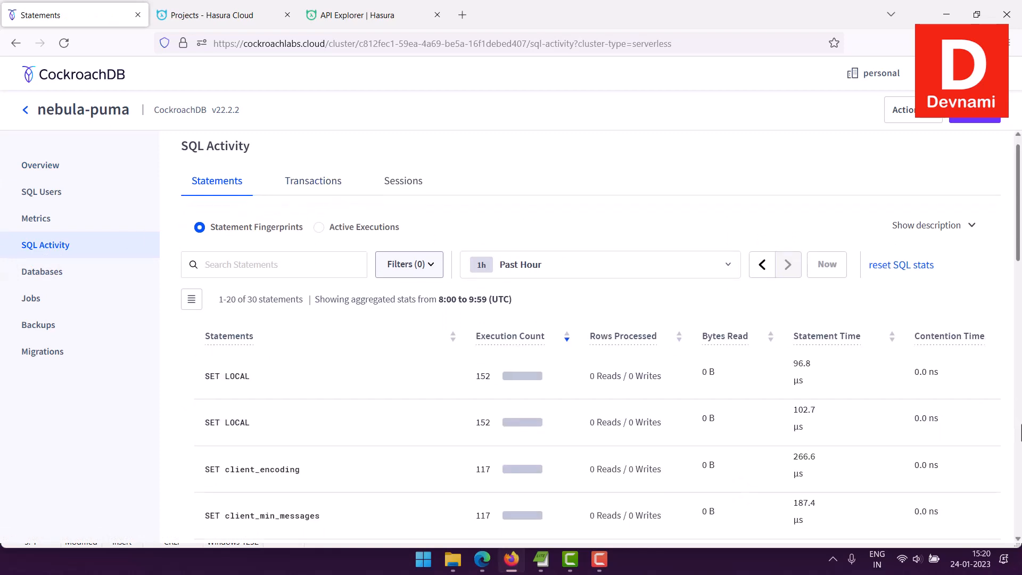
scroll(1020, 431, "down", 1)
scroll(1020, 431, "down", 5)
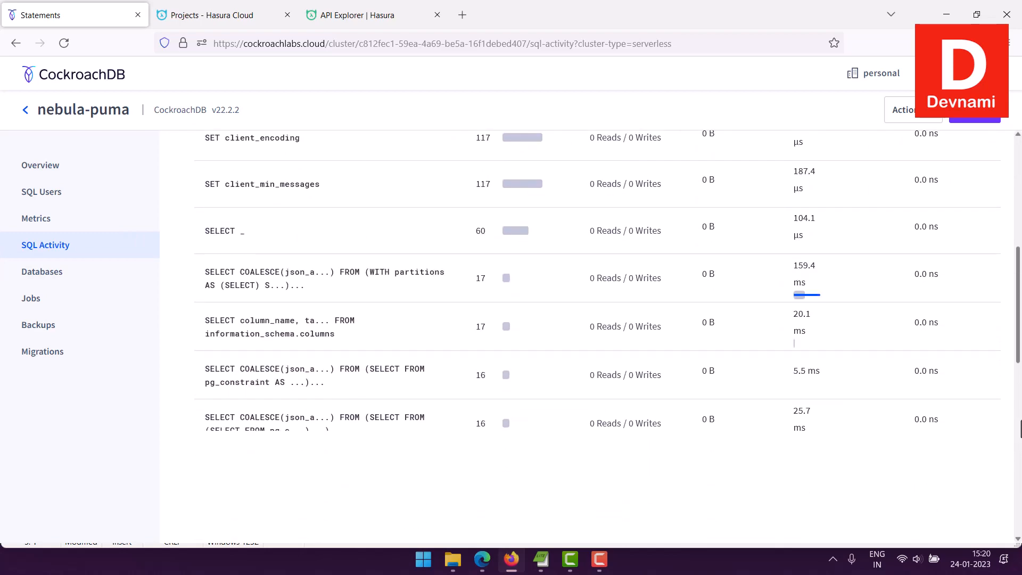
scroll(450, 334, "down", 10)
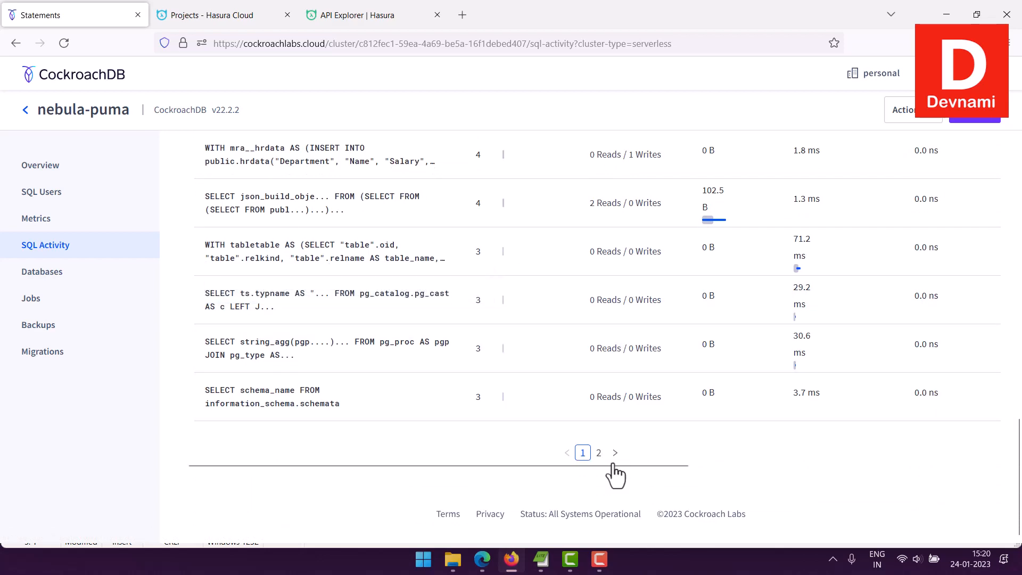
scroll(812, 282, "up", 5)
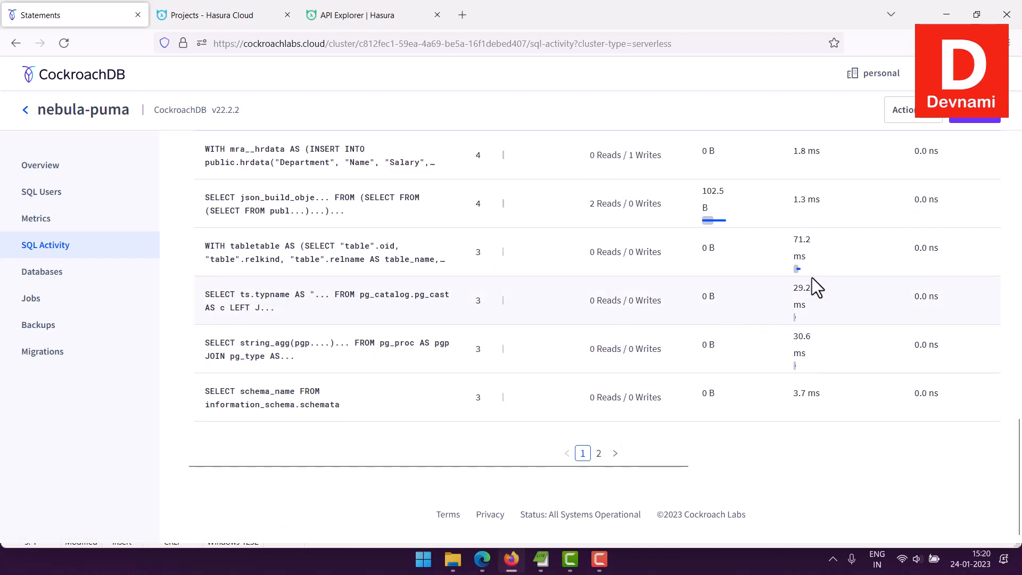
scroll(813, 278, "up", 7)
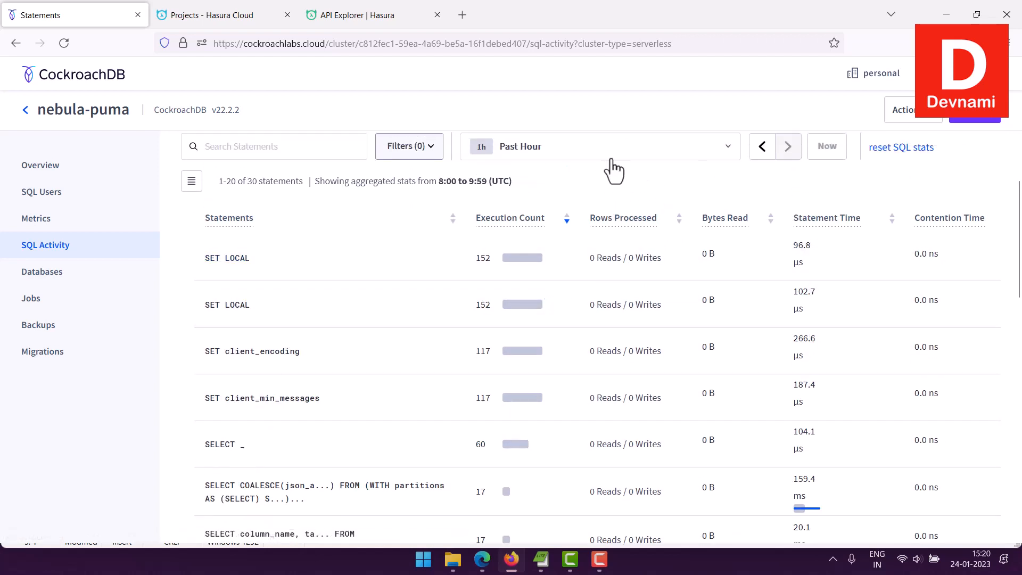
Set the SQL Activity time range to Past 6 Hours and examine page 2 of the statements
left_click(728, 149)
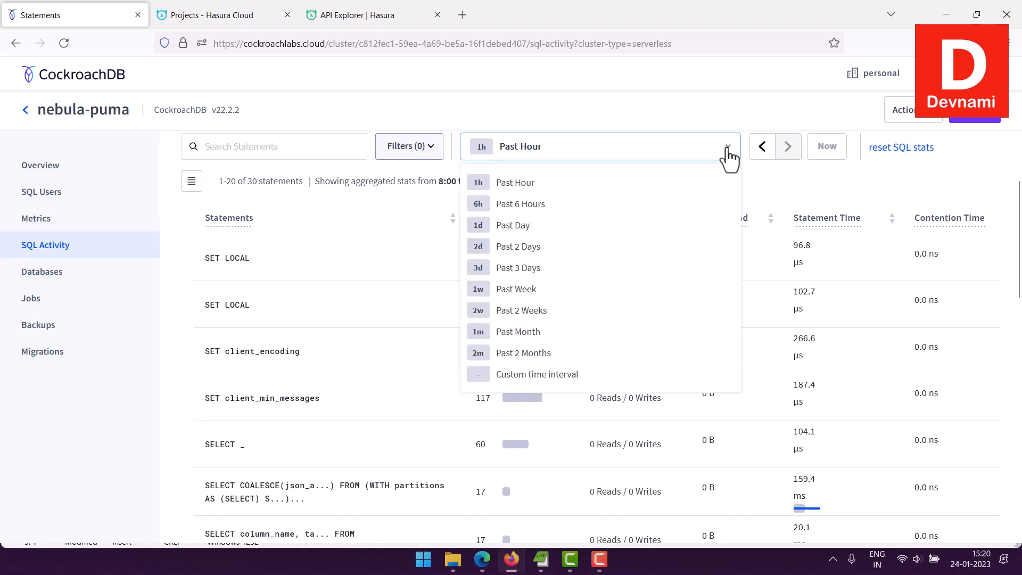
left_click(525, 209)
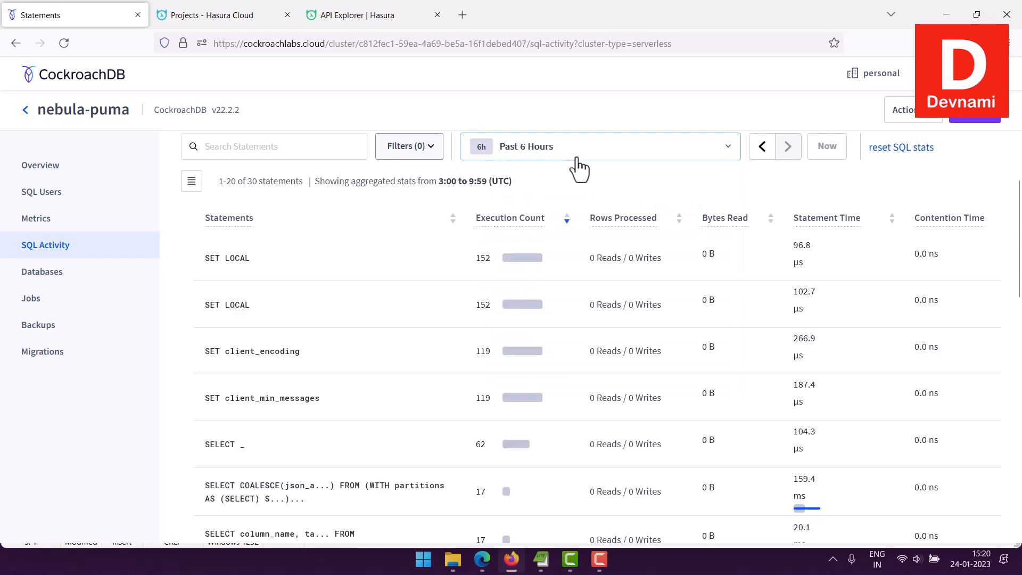
scroll(526, 314, "down", 12)
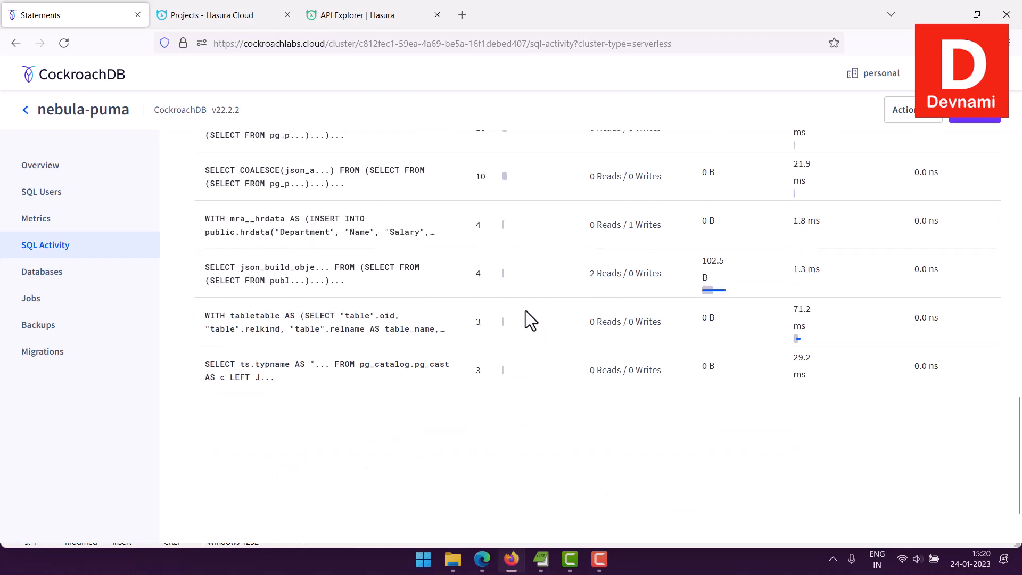
left_click(599, 453)
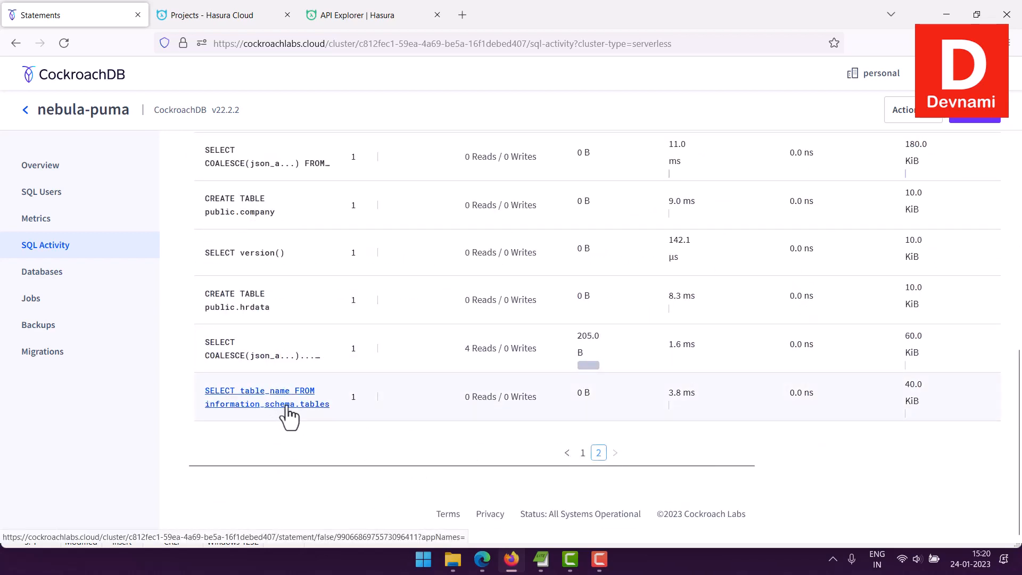
scroll(407, 227, "up", 3)
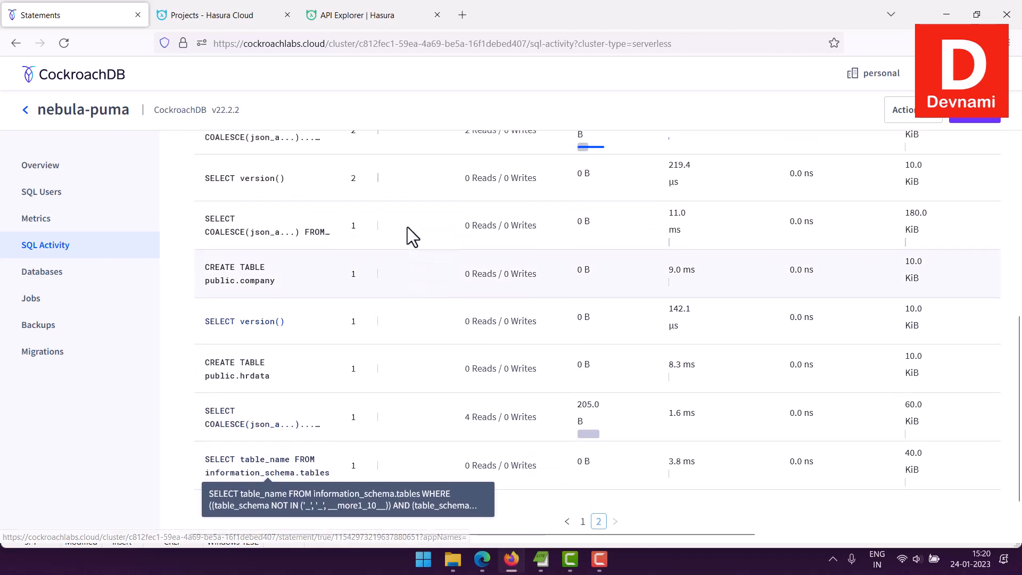
Look back over the page 2 statements and their execution statistics for the past six hours
scroll(408, 227, "up", 3)
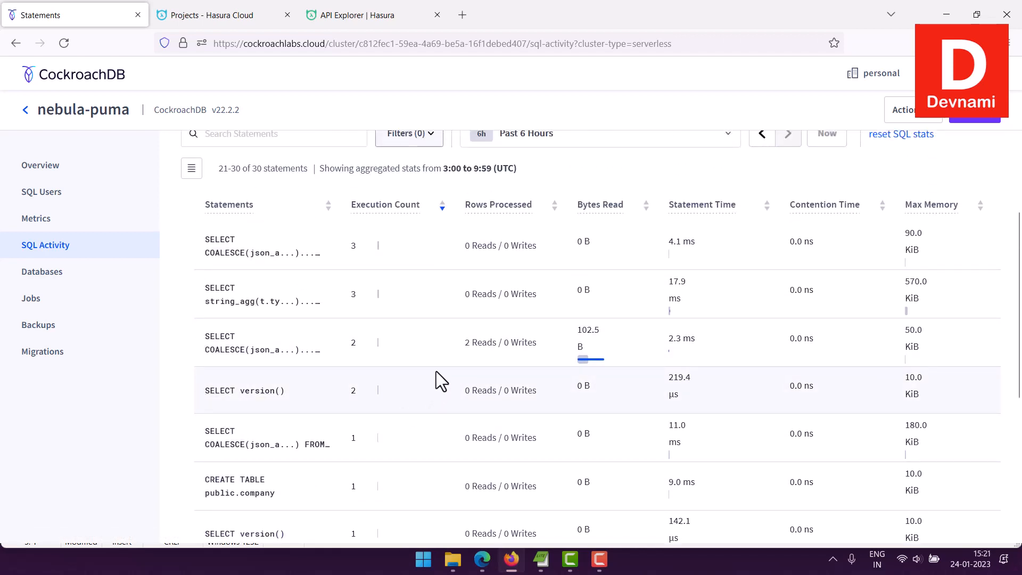
scroll(438, 365, "up", 3)
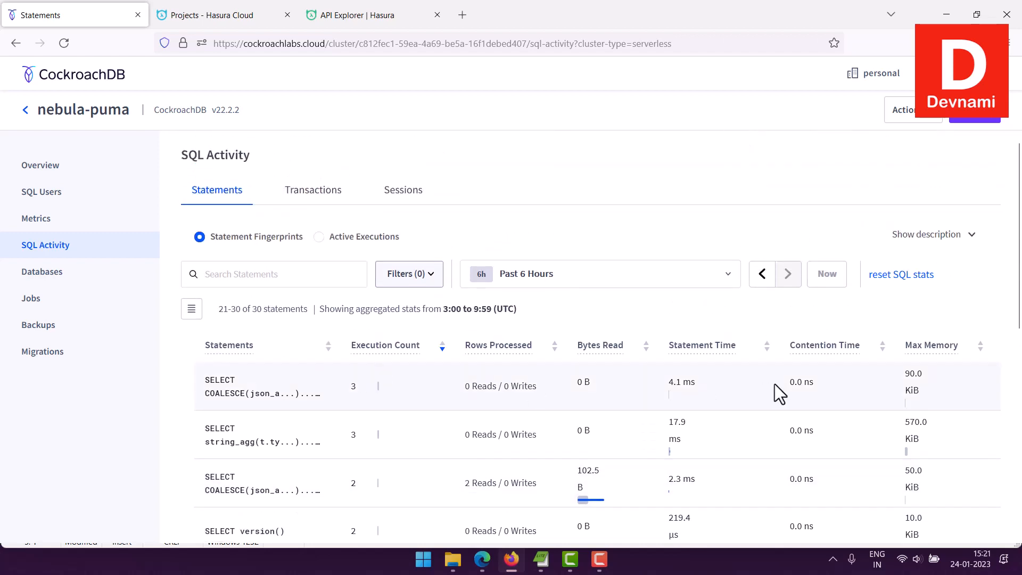
scroll(776, 386, "down", 3)
scroll(593, 330, "up", 3)
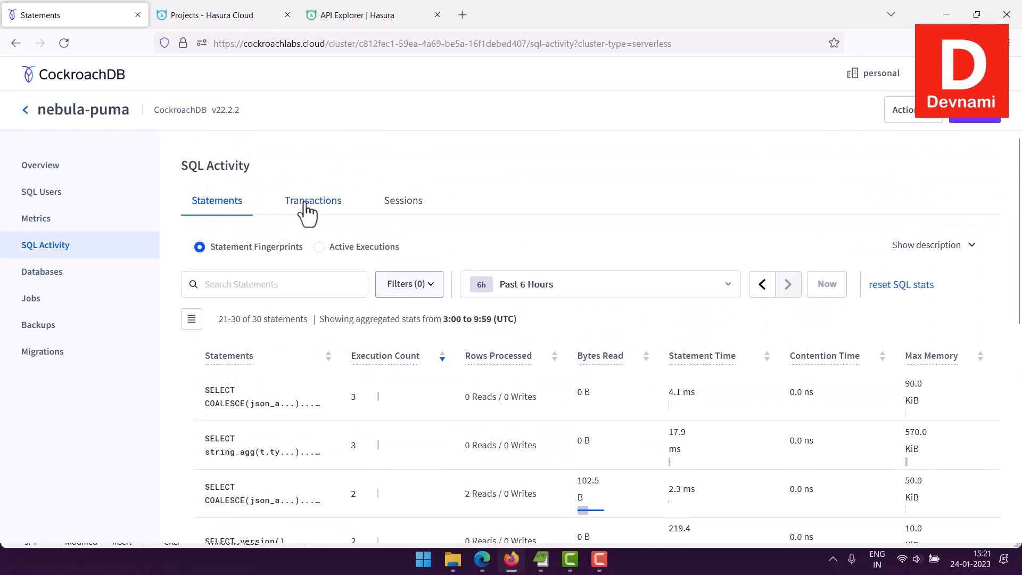
Open the Transactions view of SQL Activity and review the transactions recorded over the past six hours
left_click(322, 205)
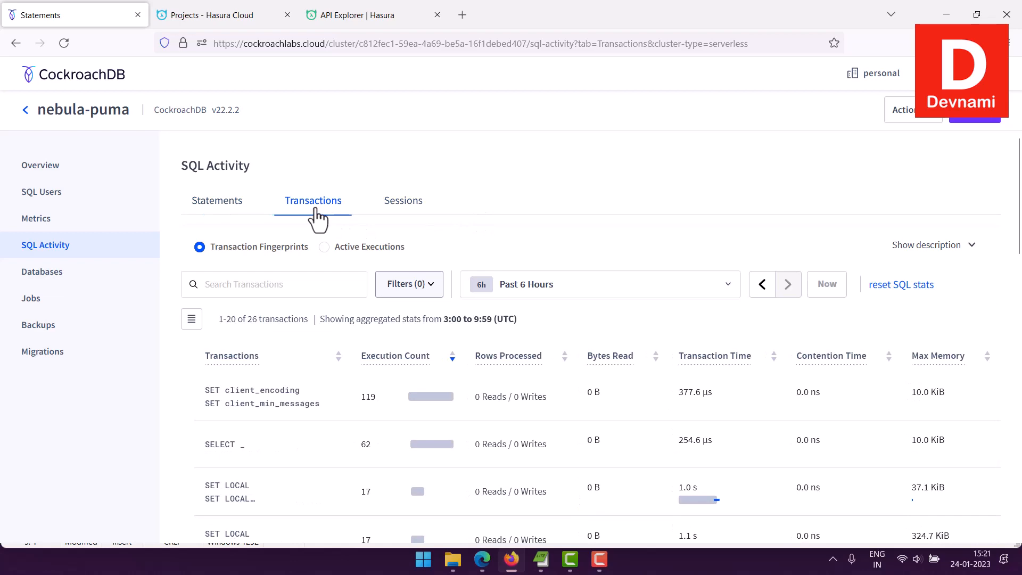
scroll(651, 256, "down", 4)
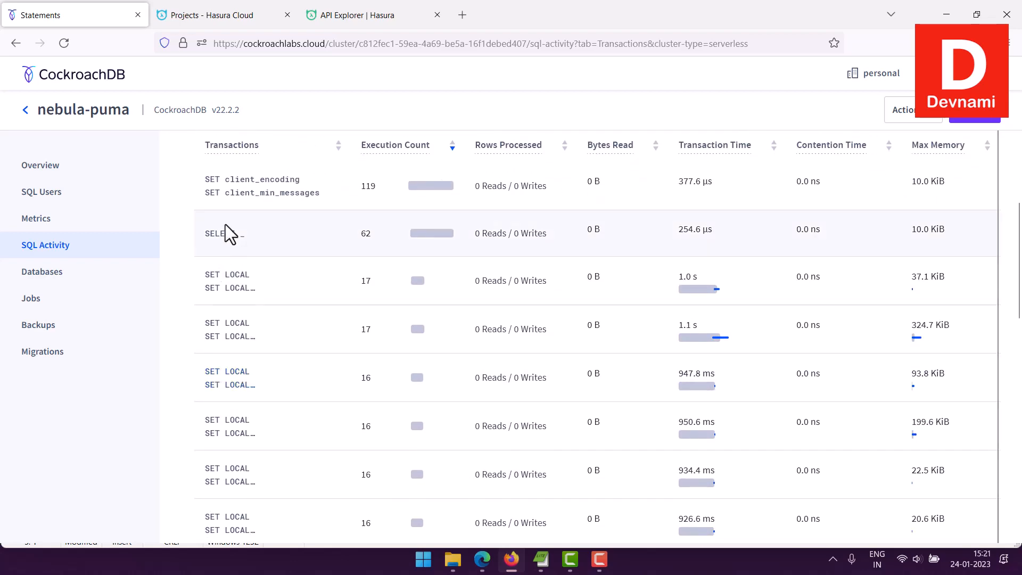
scroll(292, 282, "down", 6)
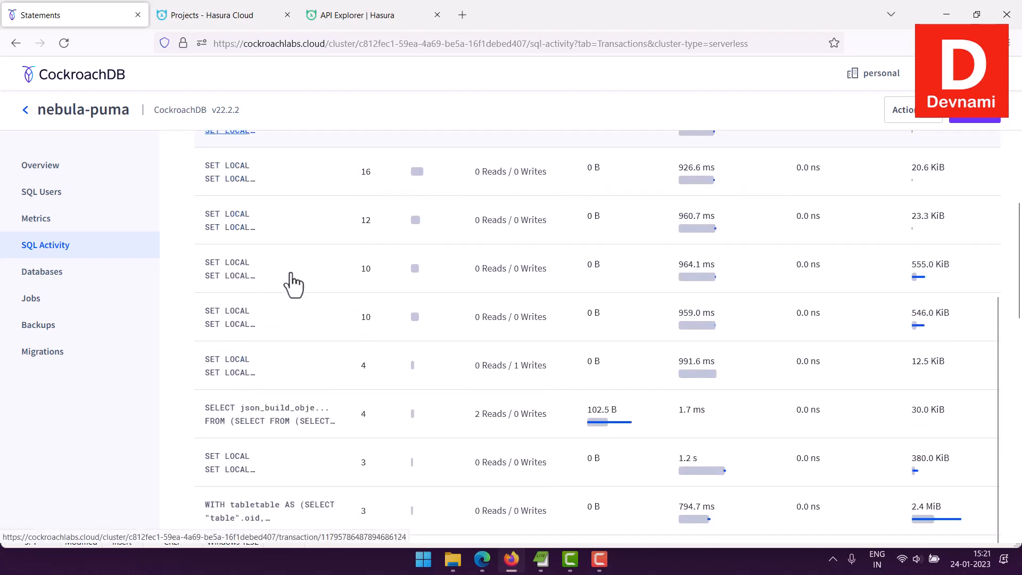
scroll(292, 283, "up", 6)
scroll(291, 284, "up", 5)
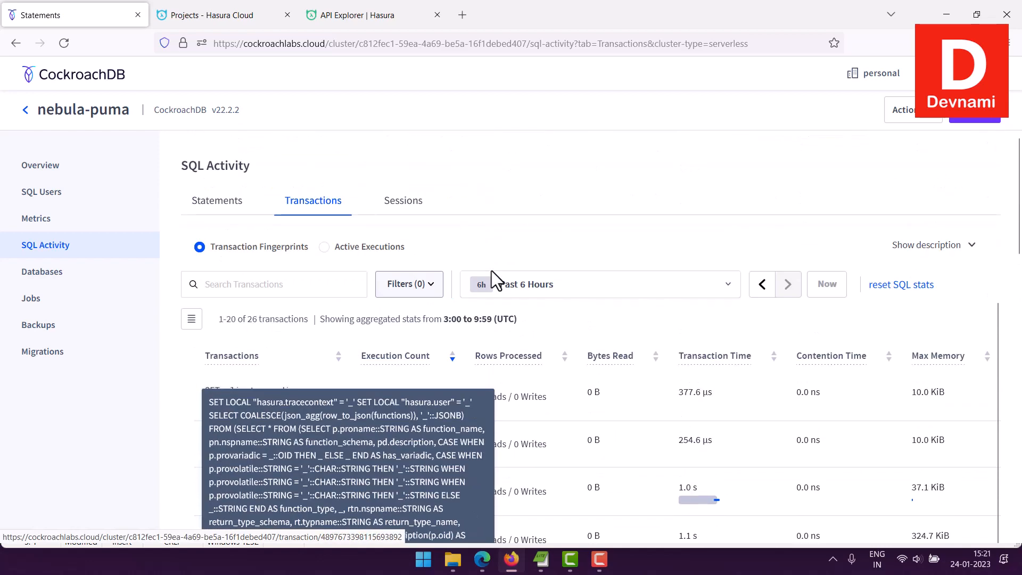
Open the Sessions view of SQL Activity and review the first page of sessions with their durations and most recent statements
left_click(410, 198)
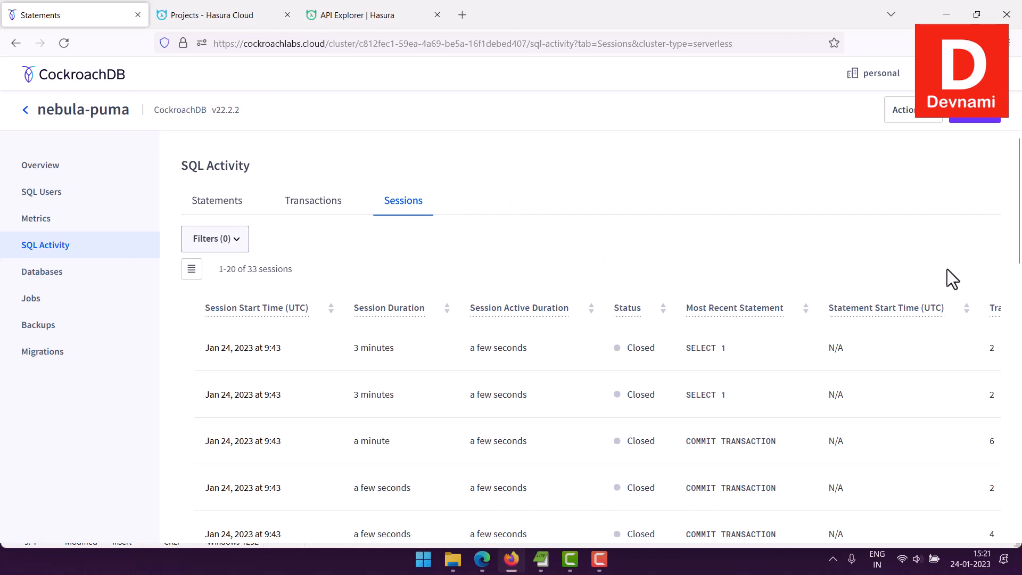
scroll(1019, 291, "down", 6)
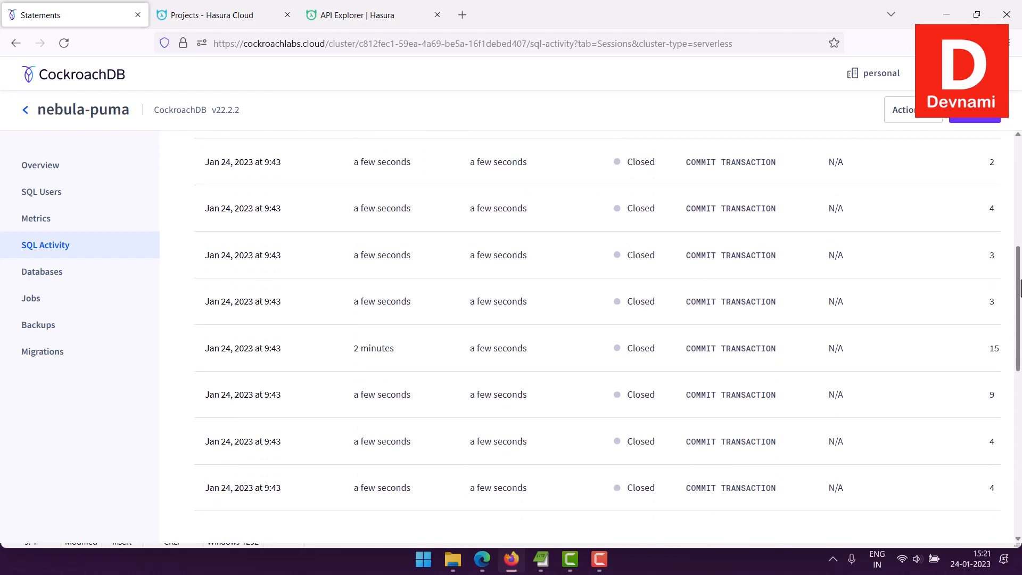
scroll(1020, 291, "down", 6)
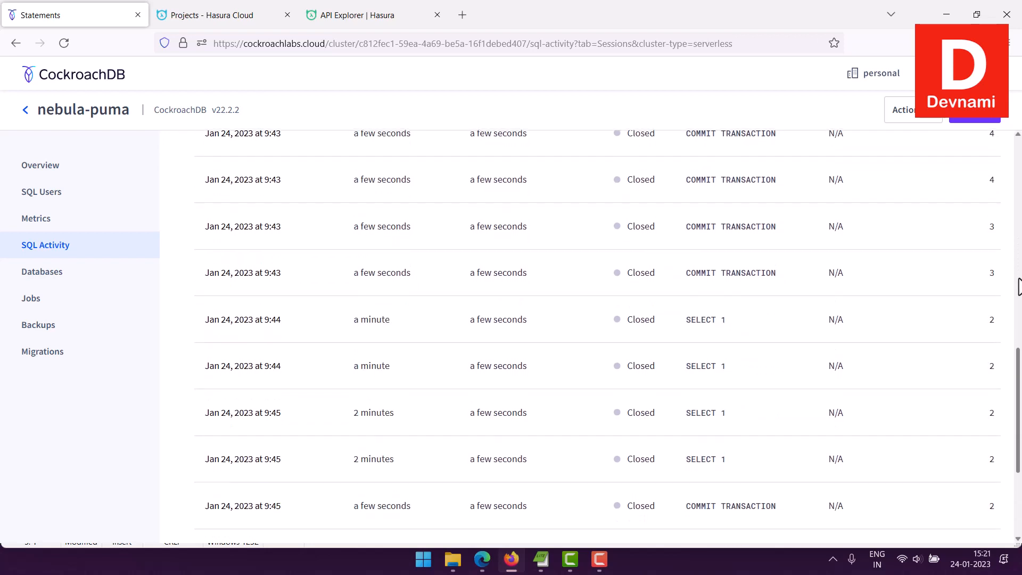
scroll(1020, 287, "down", 4)
scroll(1020, 286, "up", 6)
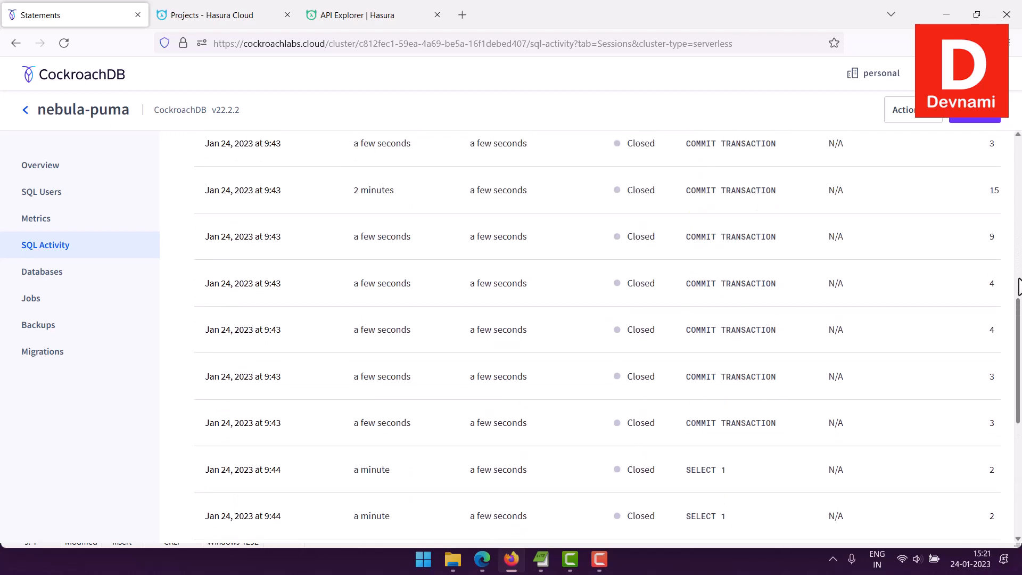
scroll(1019, 287, "up", 10)
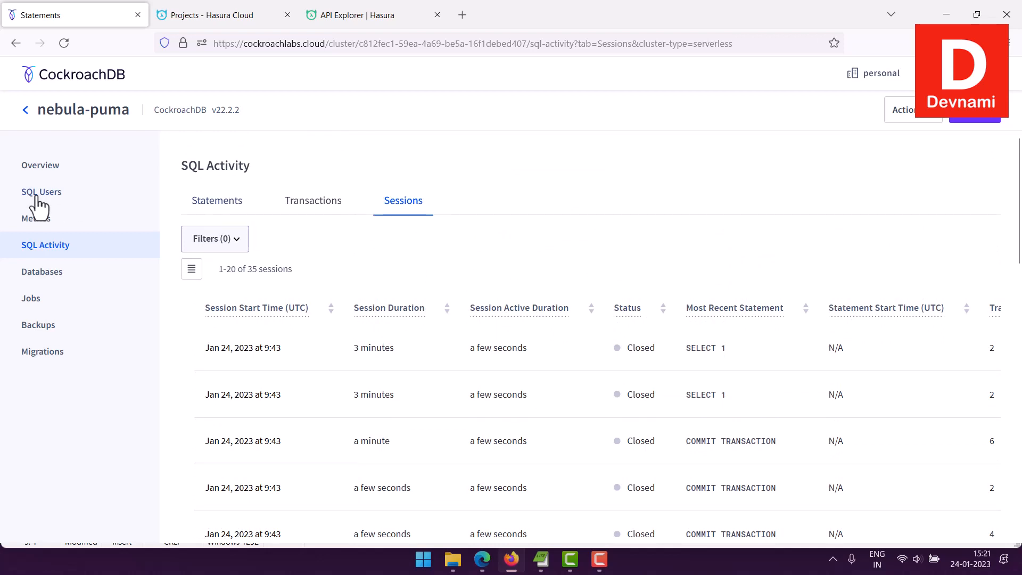
Open the cluster's Metrics and examine the SQL activity charts from Open SQL Transactions through SQL Connection Attempts
left_click(36, 218)
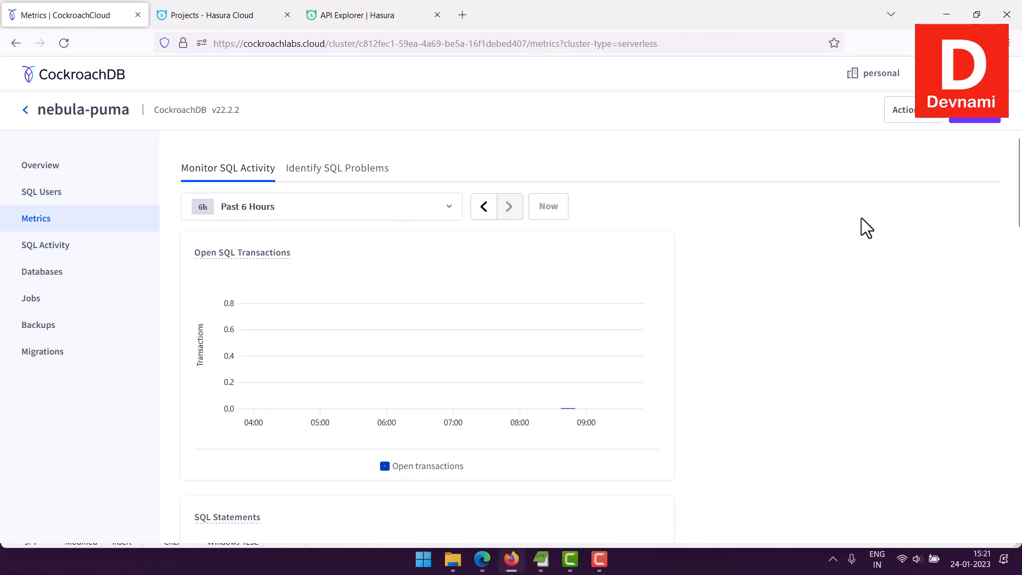
scroll(861, 217, "down", 5)
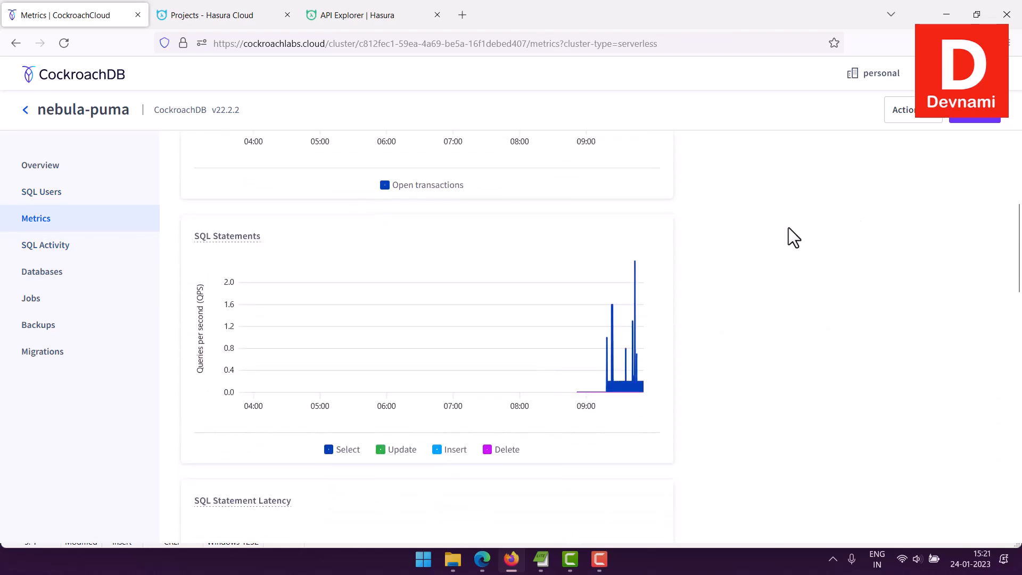
scroll(787, 226, "down", 1)
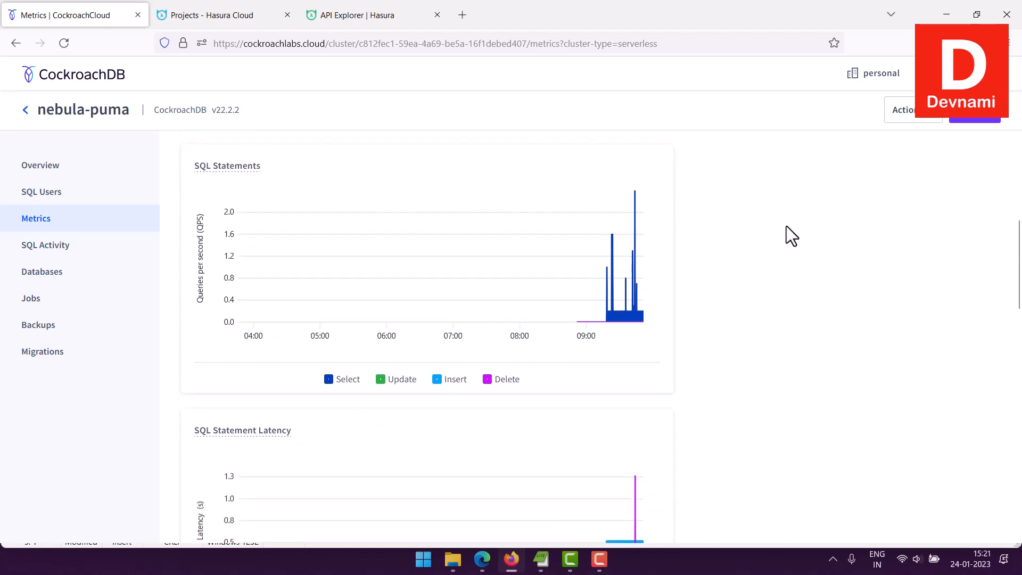
mouse_move(609, 319)
scroll(813, 298, "down", 7)
scroll(813, 299, "down", 6)
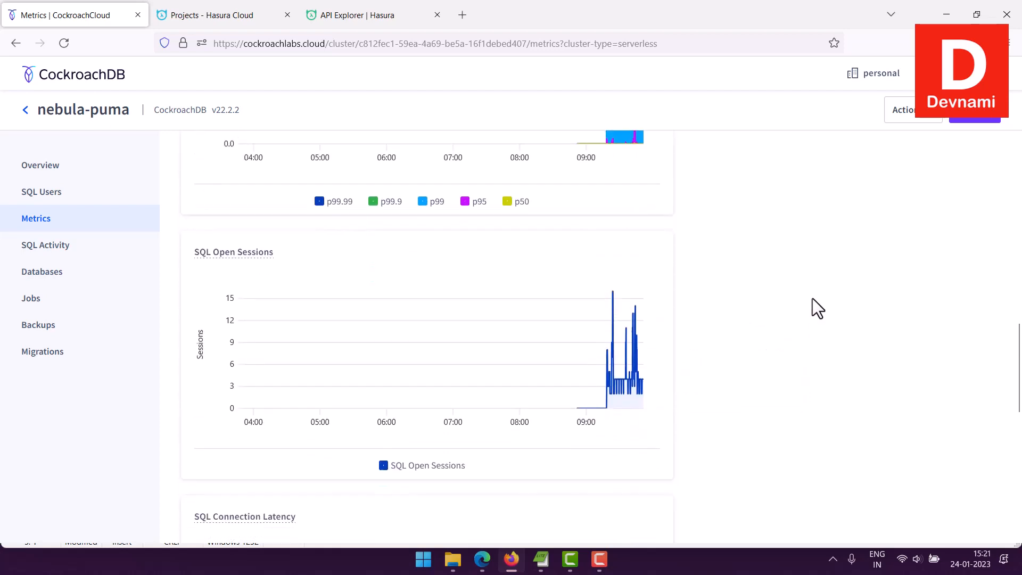
scroll(812, 298, "down", 4)
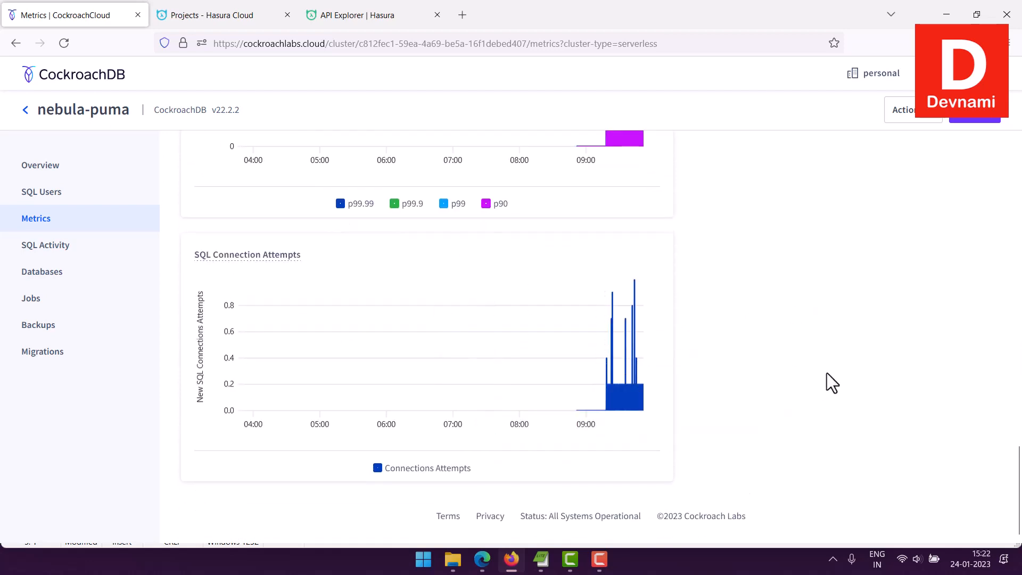
Check the cluster's database list, and switch to the Hasura console to view the tables in CockroachDB HRDemo's public schema
left_click(53, 281)
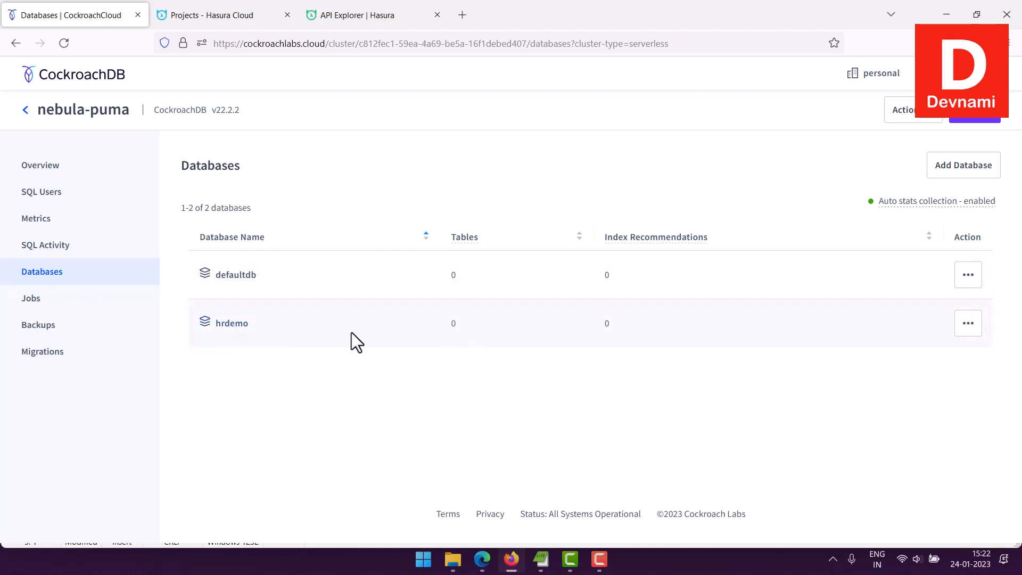
left_click(251, 15)
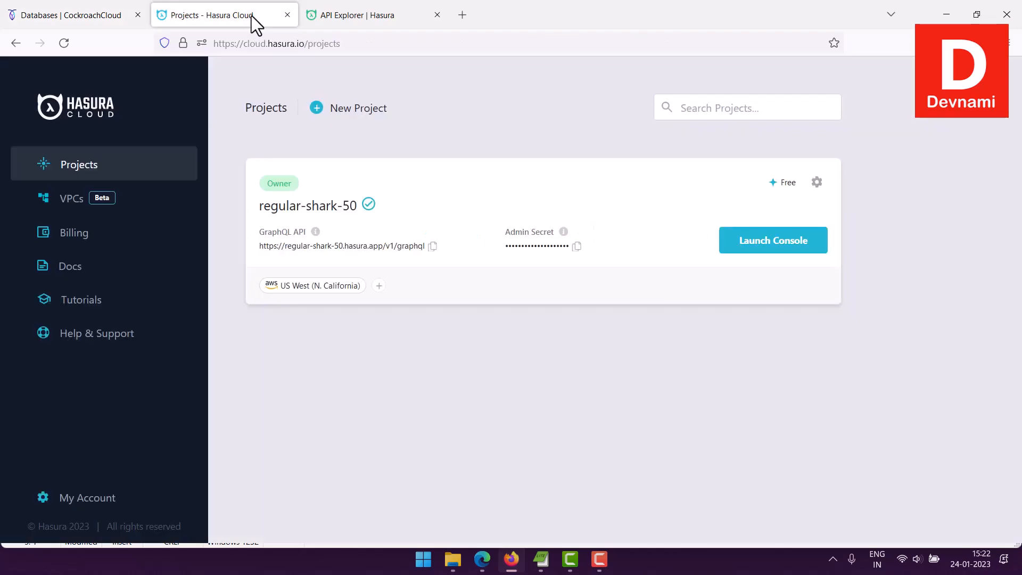
left_click(340, 15)
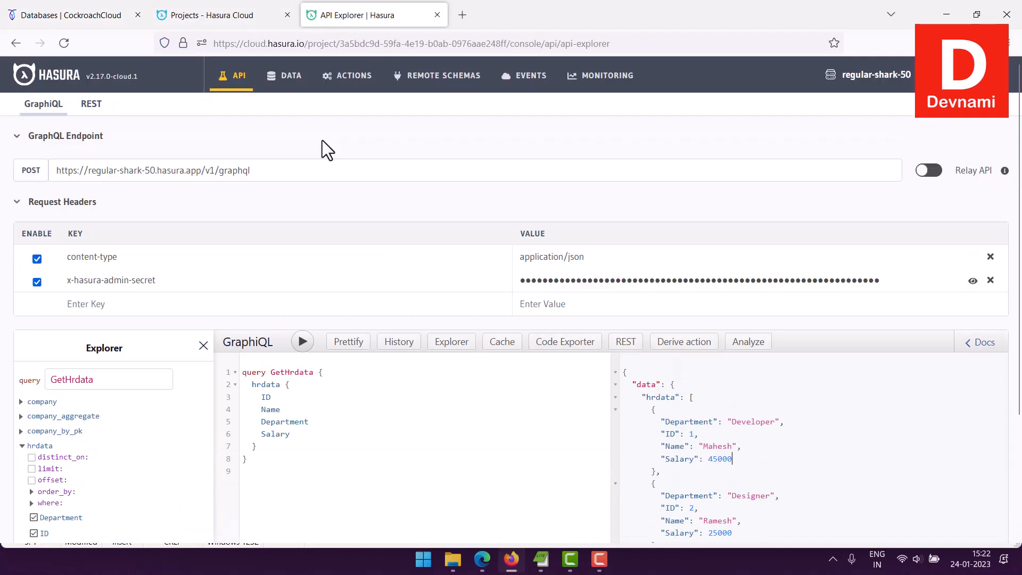
left_click(293, 71)
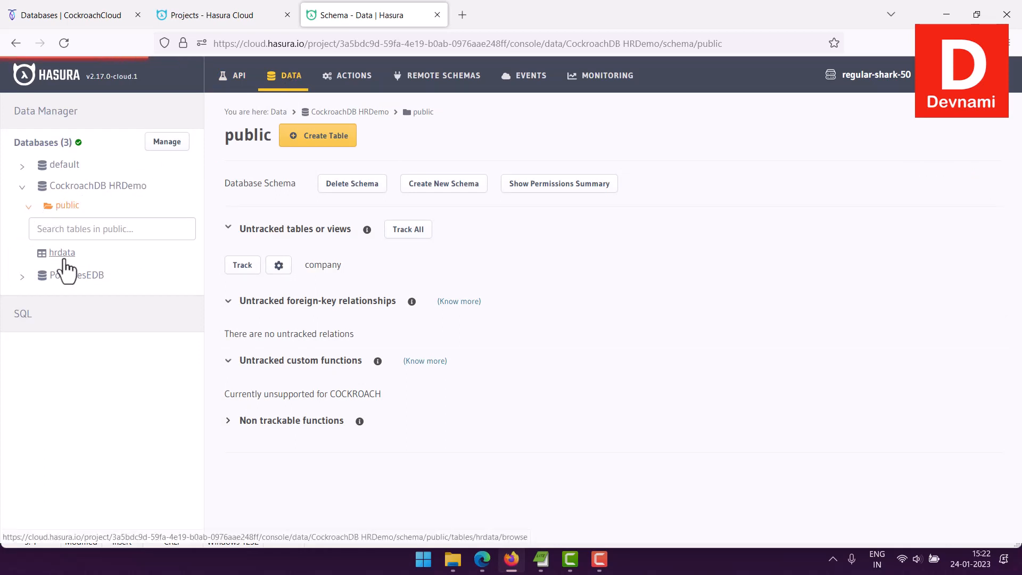
Switch back to CockroachDB Cloud, inspect the tables of the hrdemo database and return to the cluster overview
left_click(83, 13)
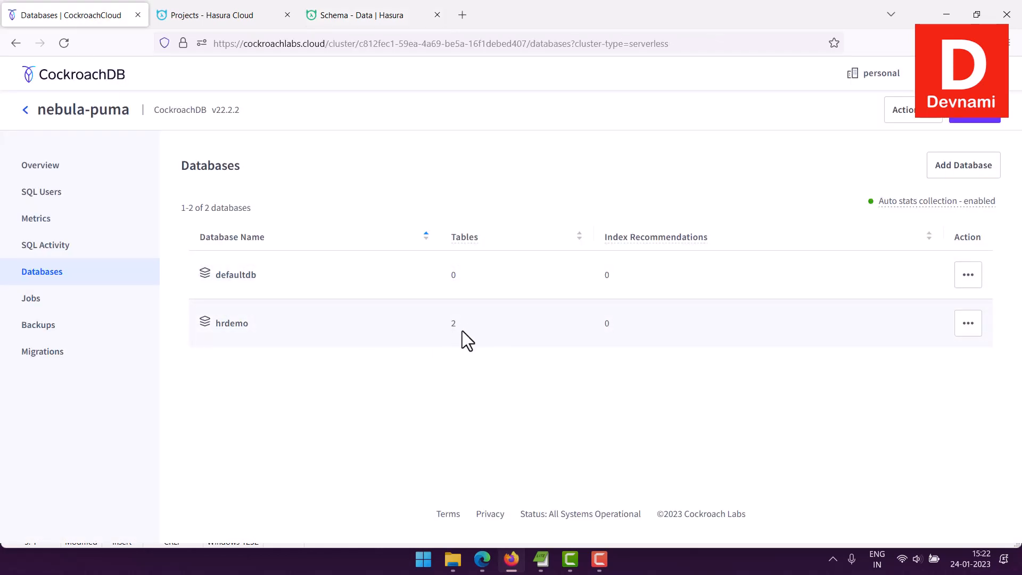
left_click_drag(450, 324, 470, 324)
left_click(491, 322)
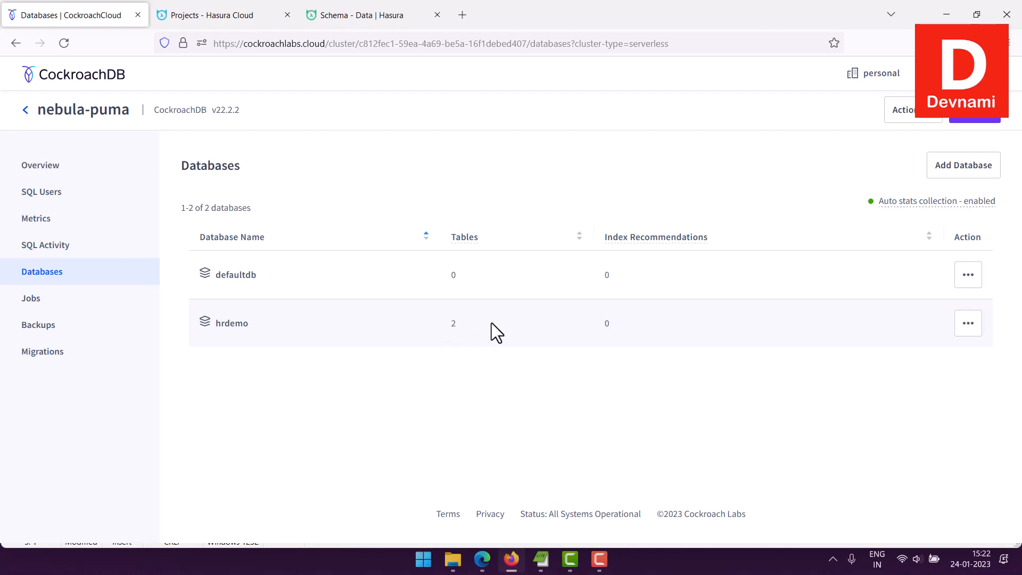
left_click(234, 325)
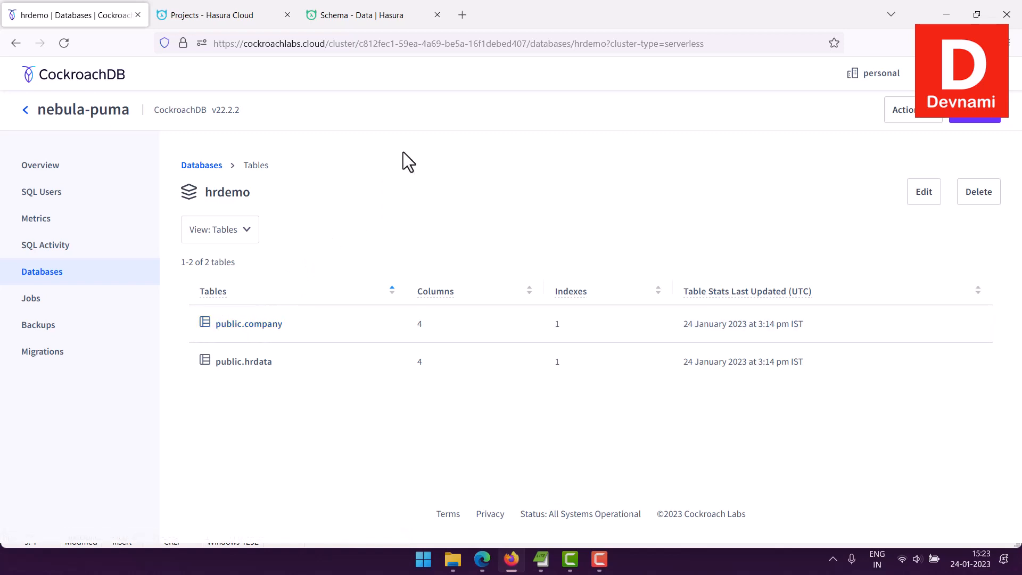
left_click(20, 167)
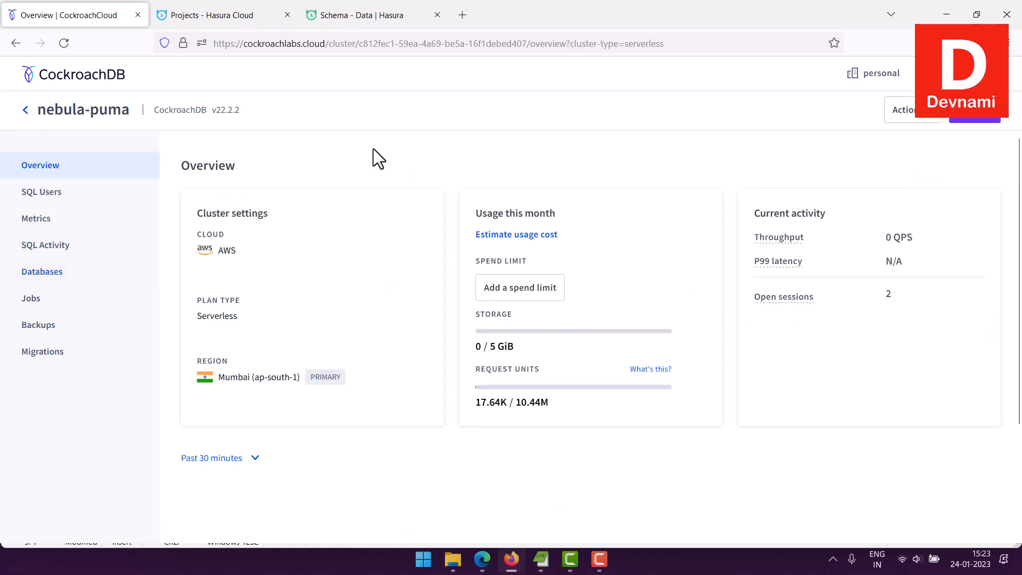